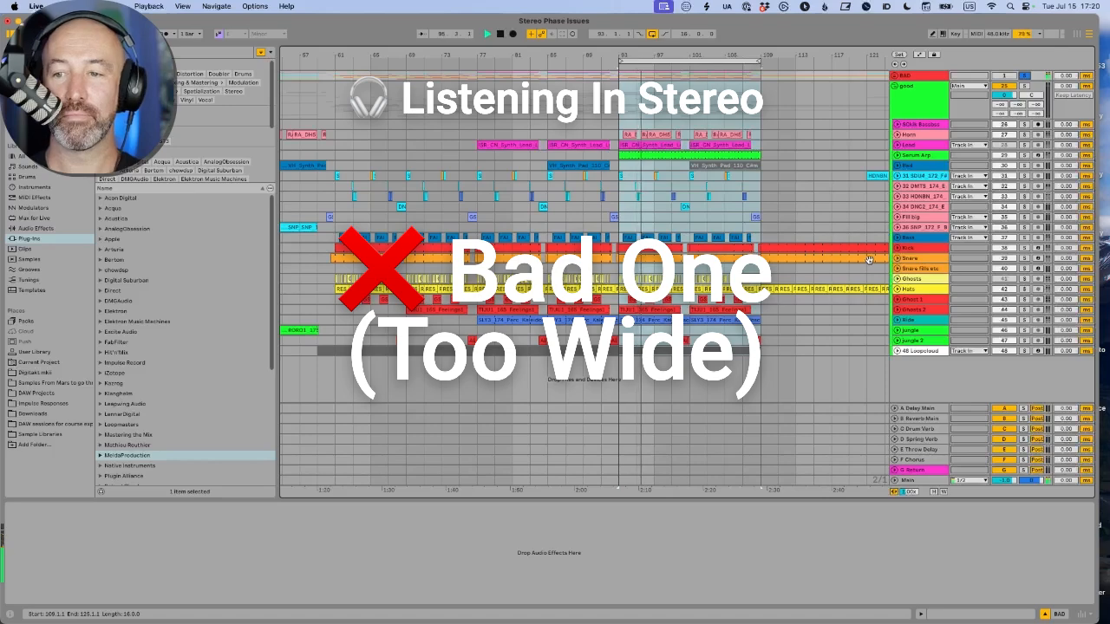
# Solo the good group instead of the BAD group and audition the looped section in stereo
pyautogui.press('space')
pyautogui.click(931, 91)
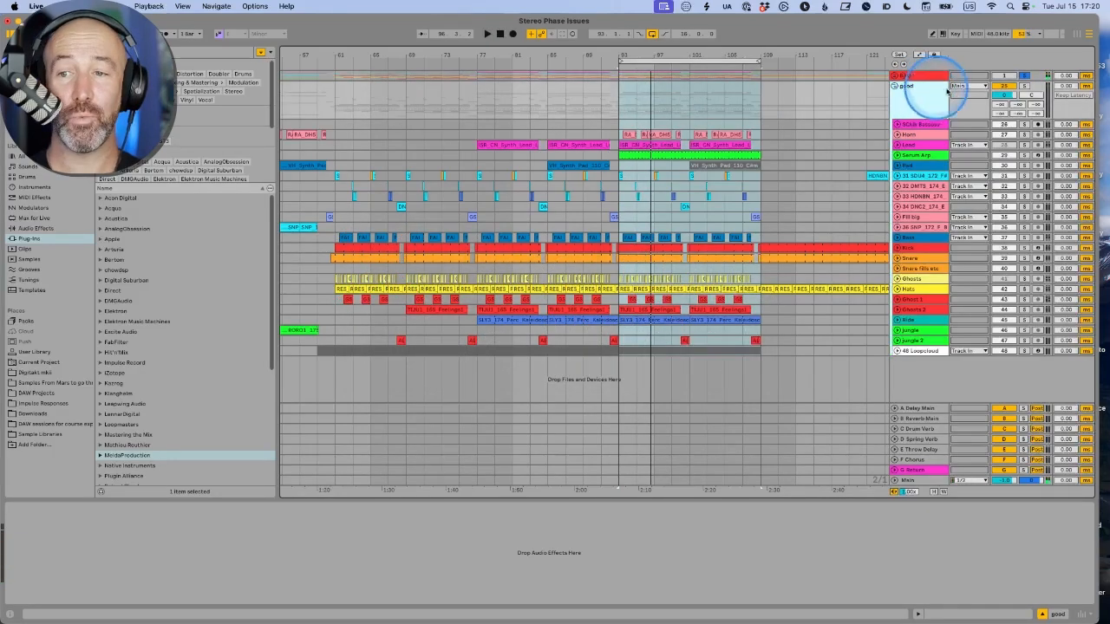
pyautogui.click(1025, 87)
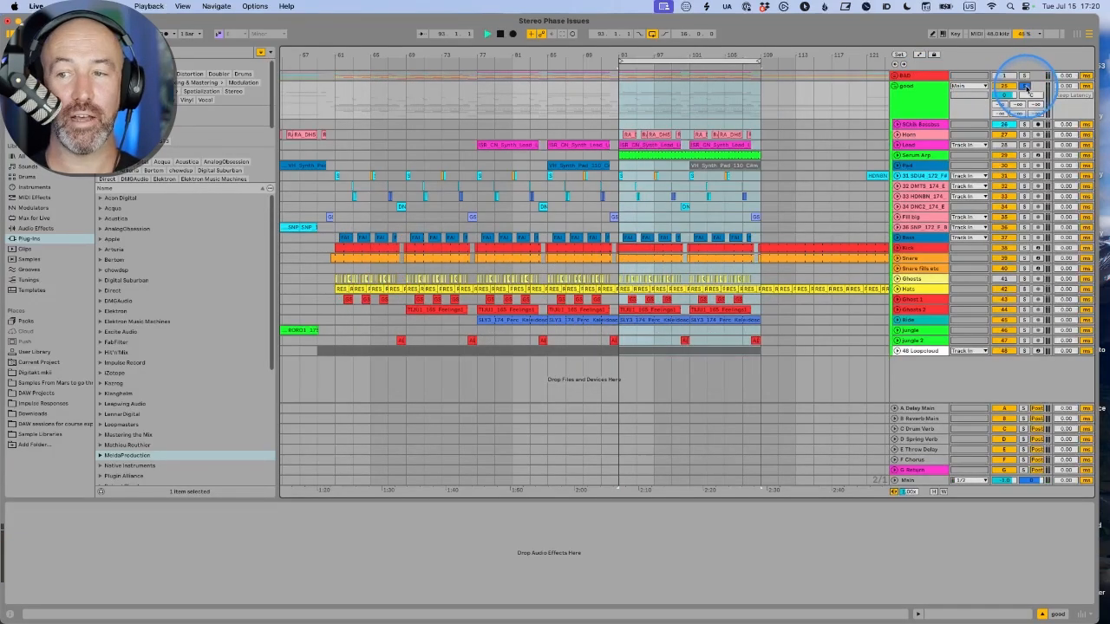
pyautogui.press('space')
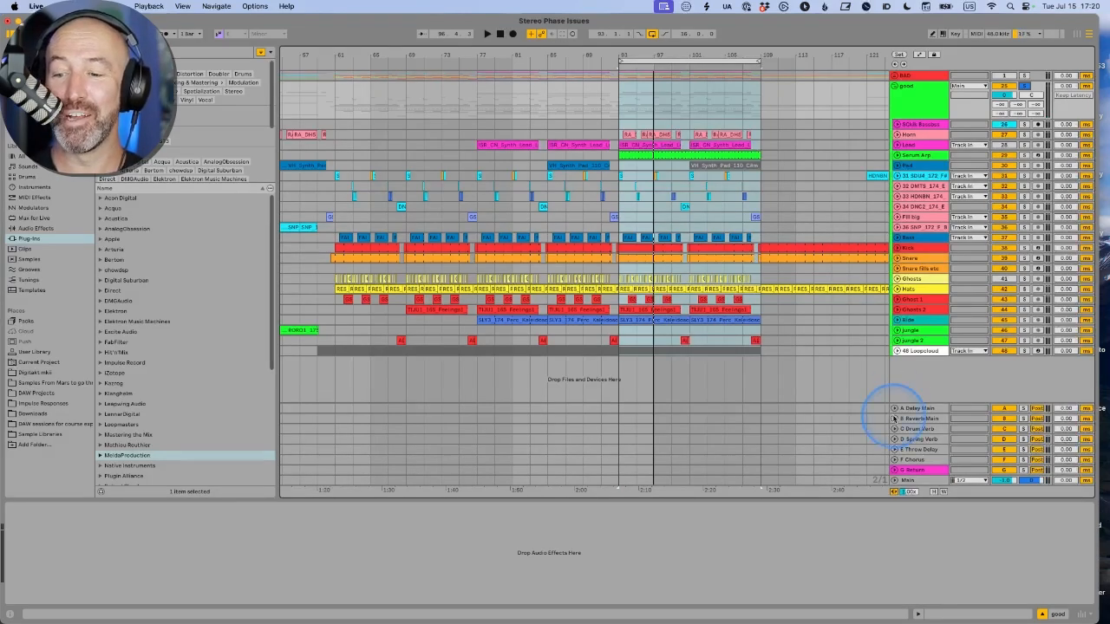
# Switch the Utility on the Main track to Mono and audition the BAD and good groups in mono
pyautogui.click(906, 480)
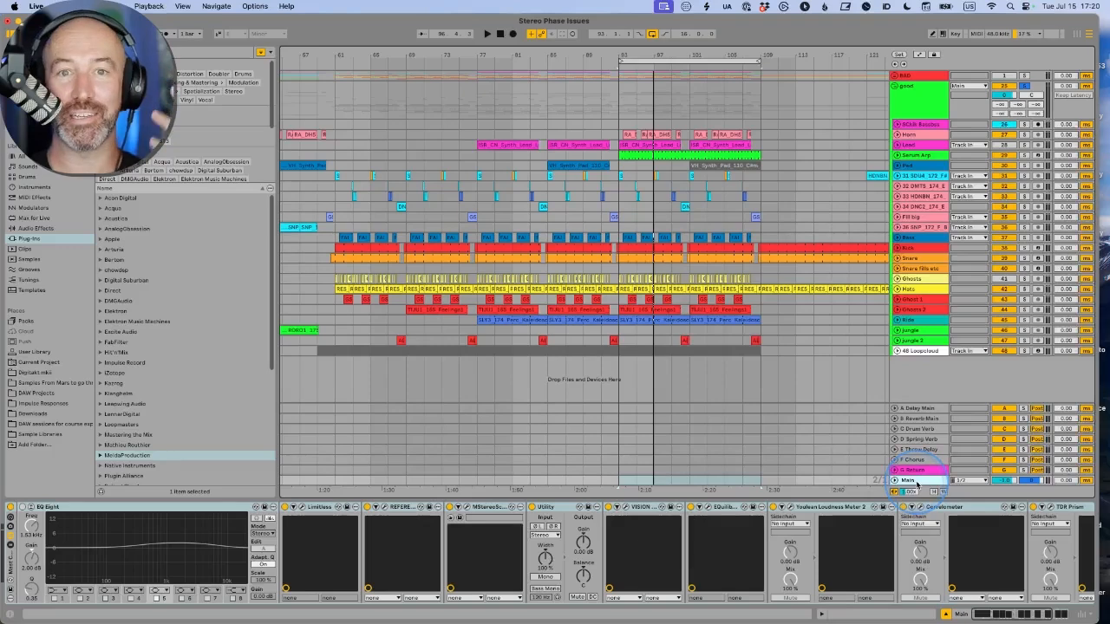
pyautogui.click(931, 76)
pyautogui.click(912, 102)
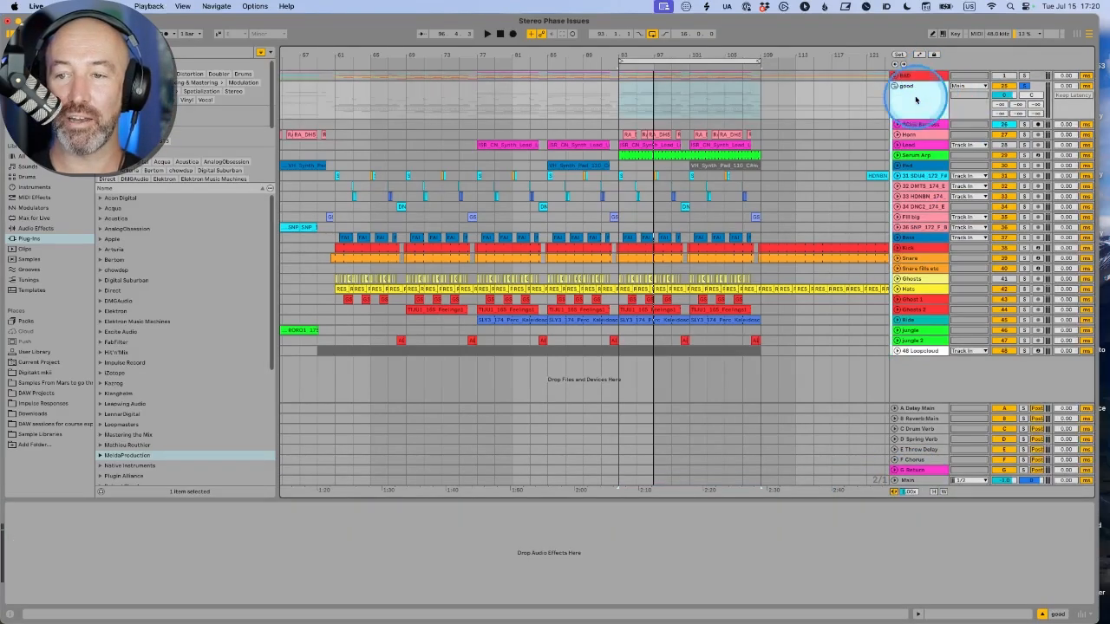
pyautogui.click(937, 477)
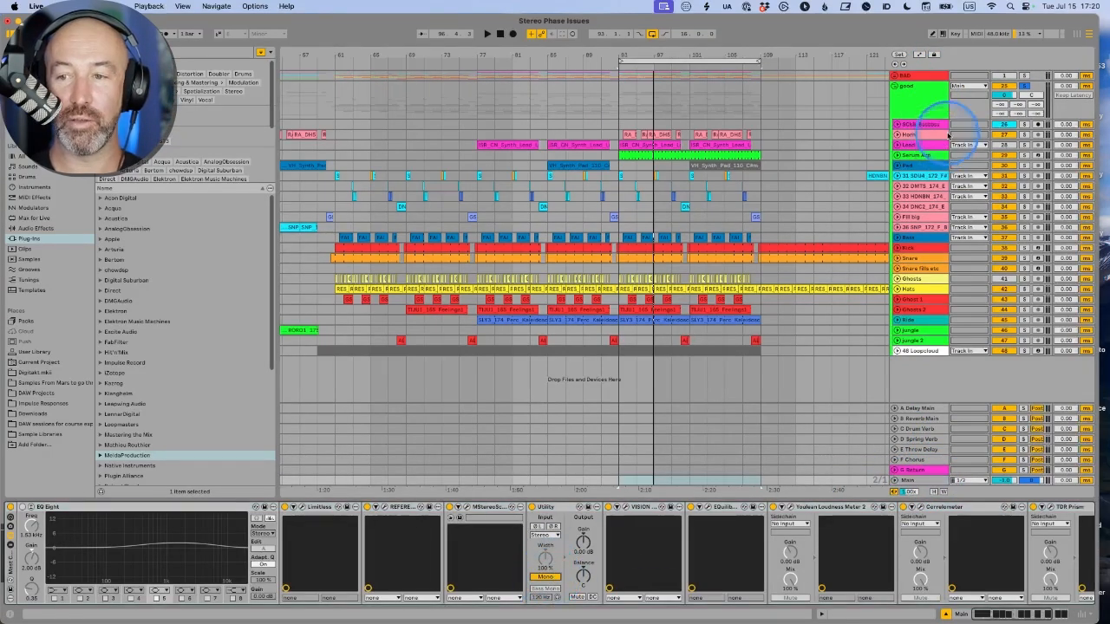
pyautogui.press('space')
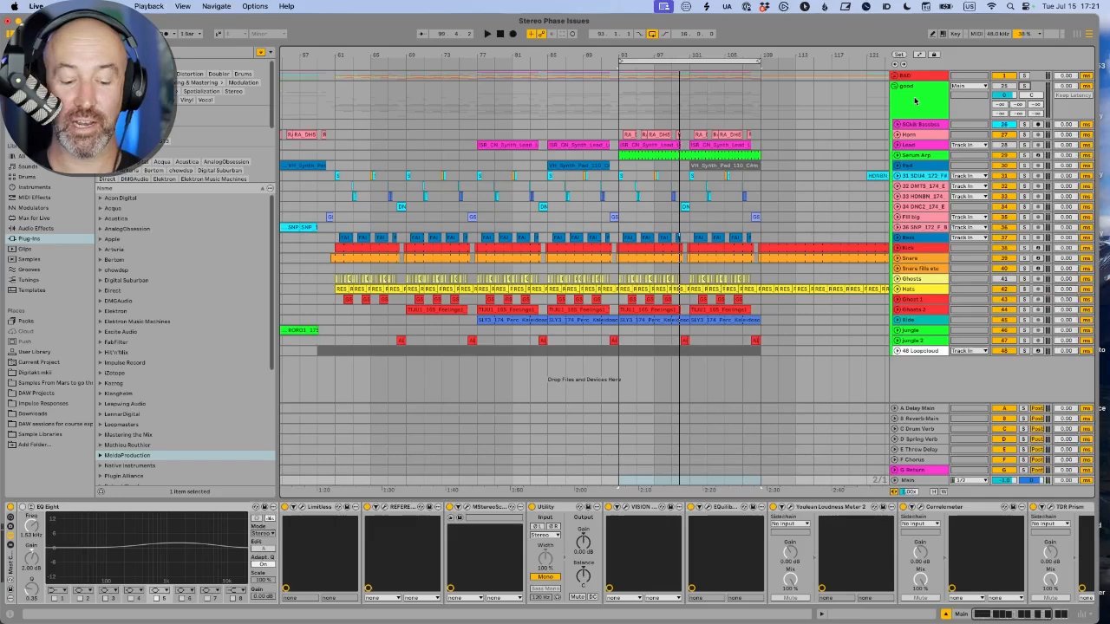
pyautogui.press('space')
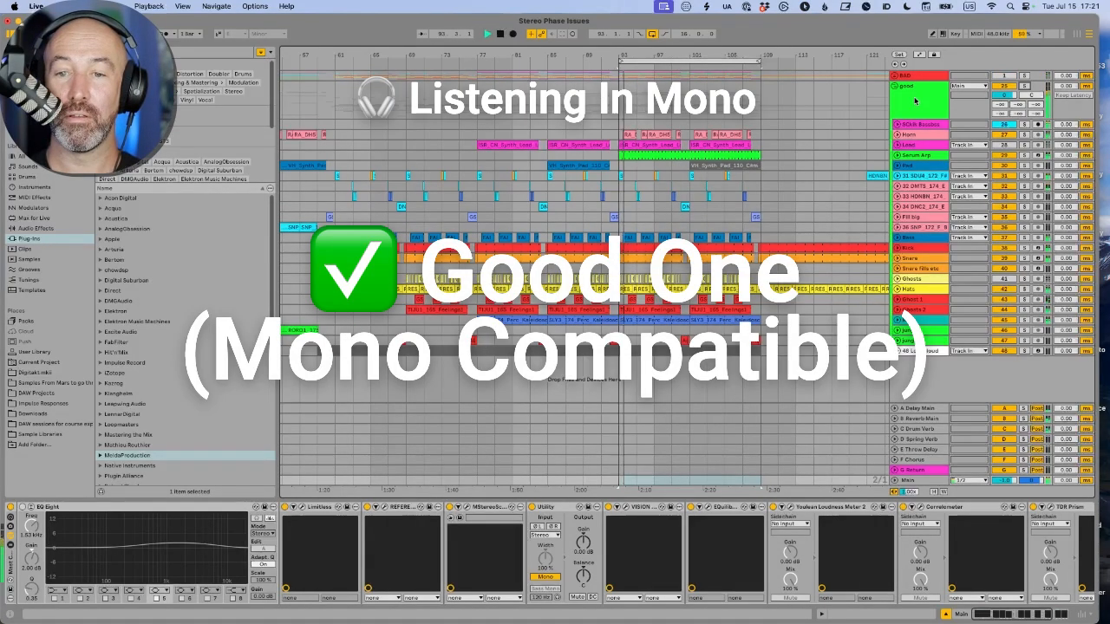
pyautogui.click(911, 101)
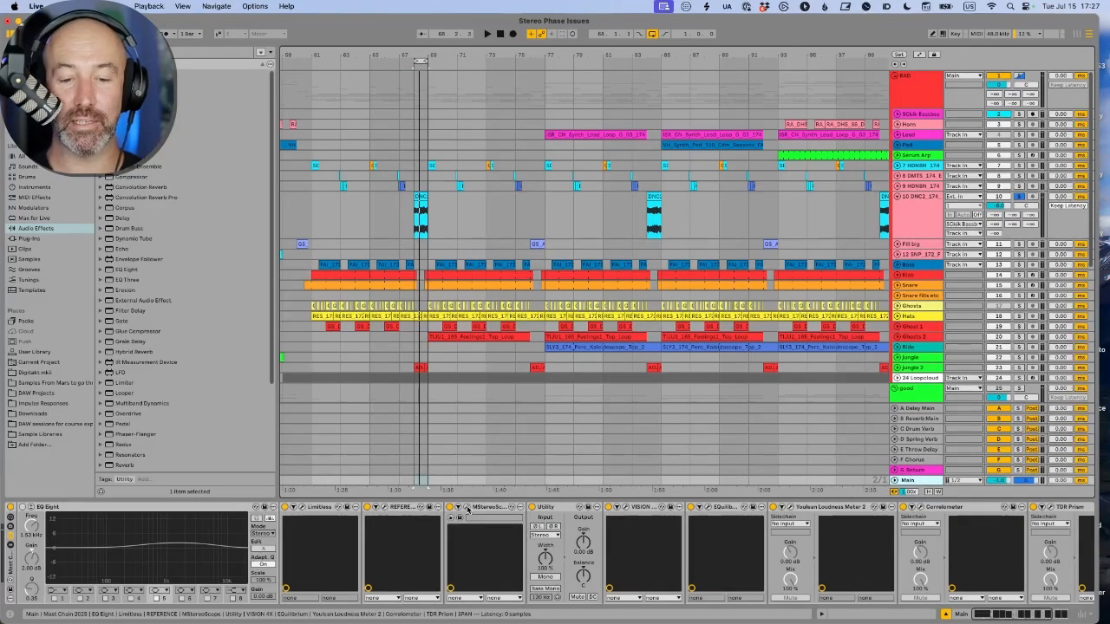
# Show MStereoScope from the Main track's chain and examine its scope and Width meter while the short loop plays
pyautogui.click(467, 510)
pyautogui.moveTo(488, 94); pyautogui.dragTo(572, 125)
pyautogui.press('space')
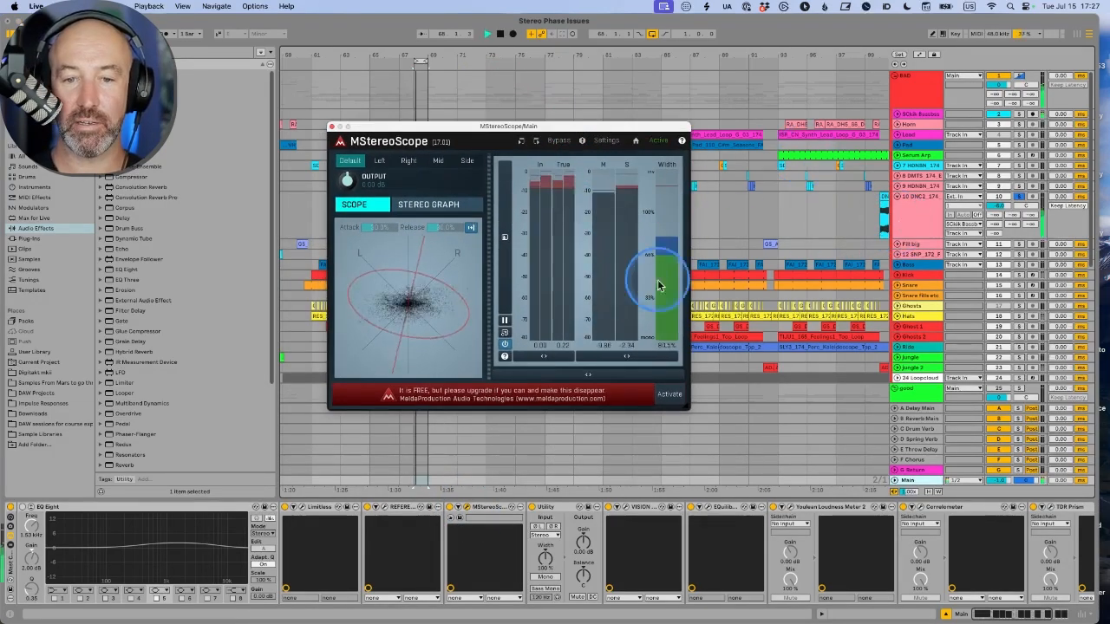
pyautogui.press('space')
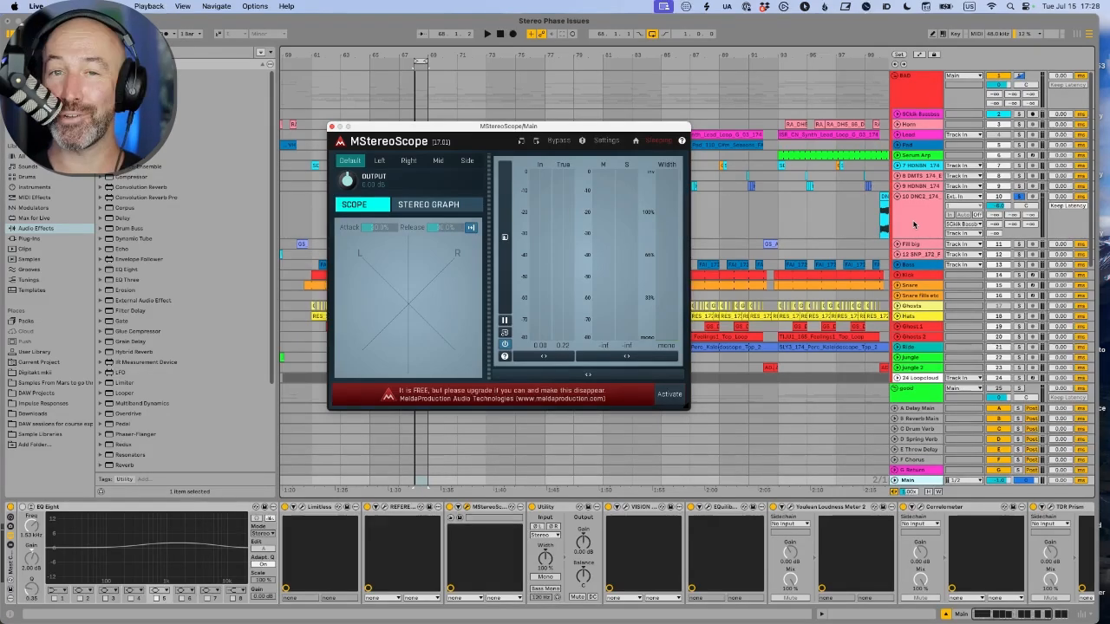
# Show VISION 4X from the Main track and examine the loop's stereo image and correlation meter alongside MStereoScope
pyautogui.click(630, 507)
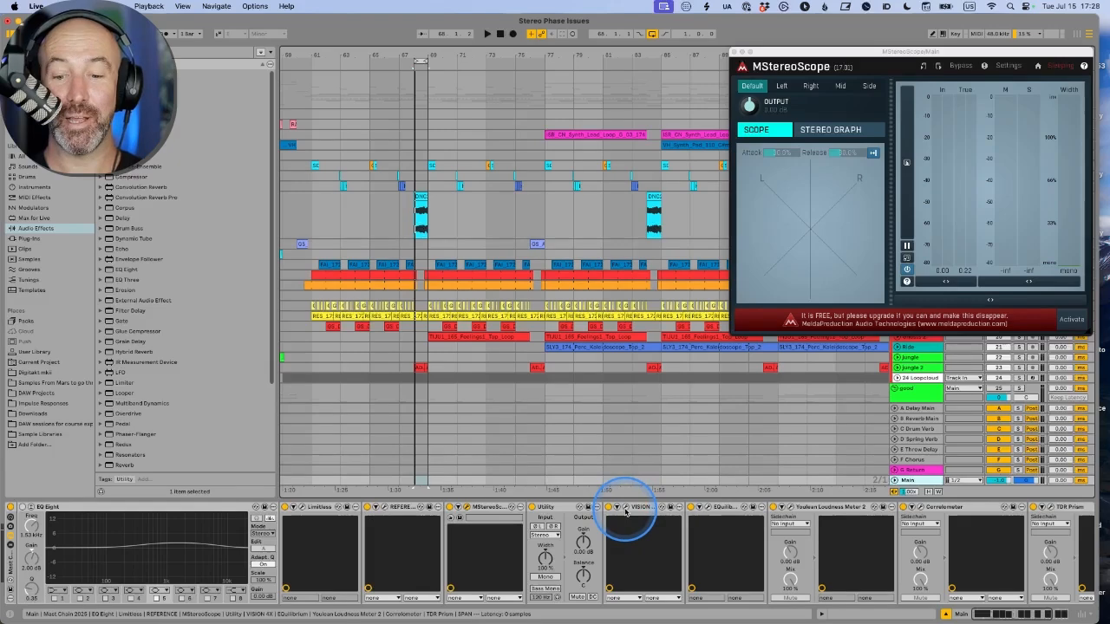
pyautogui.moveTo(389, 164); pyautogui.dragTo(375, 22)
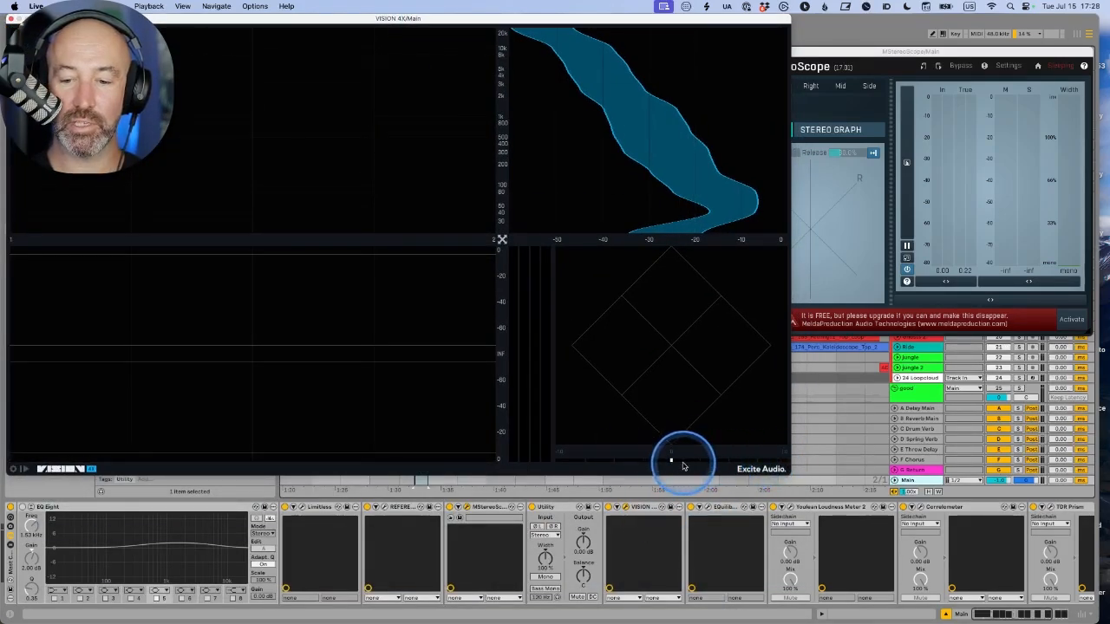
pyautogui.press('space')
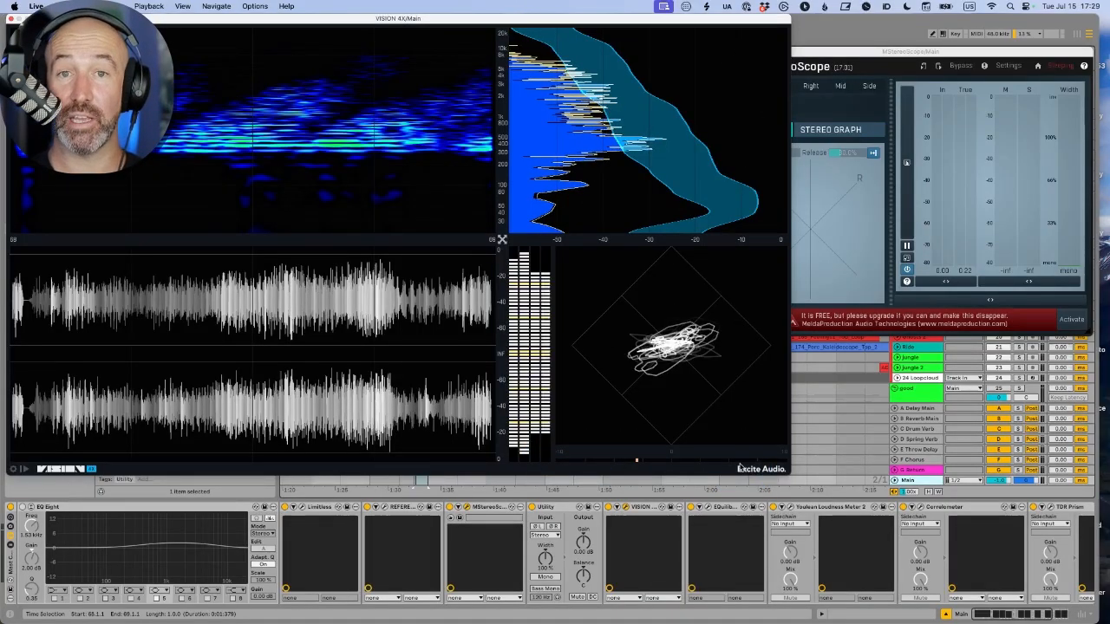
pyautogui.click(780, 461)
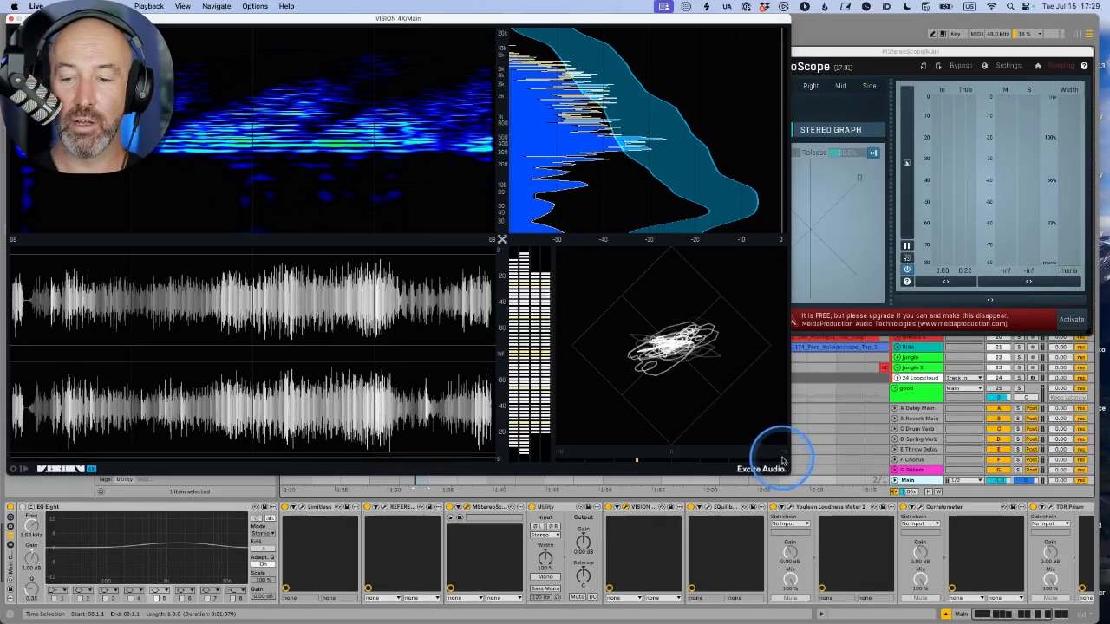
pyautogui.moveTo(785, 461); pyautogui.dragTo(558, 465)
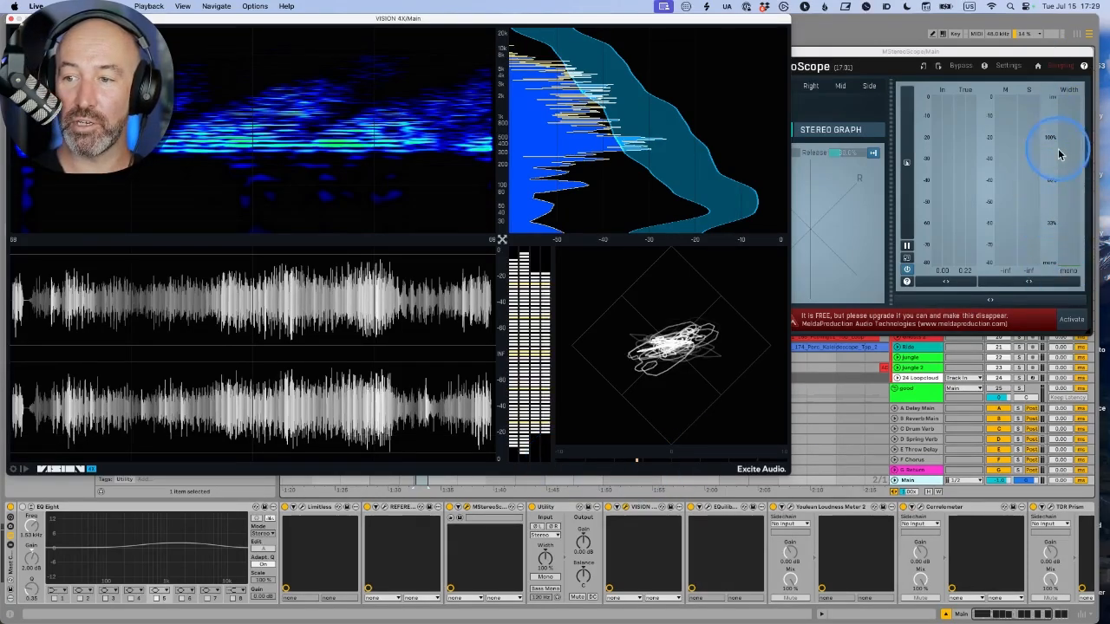
pyautogui.press('space')
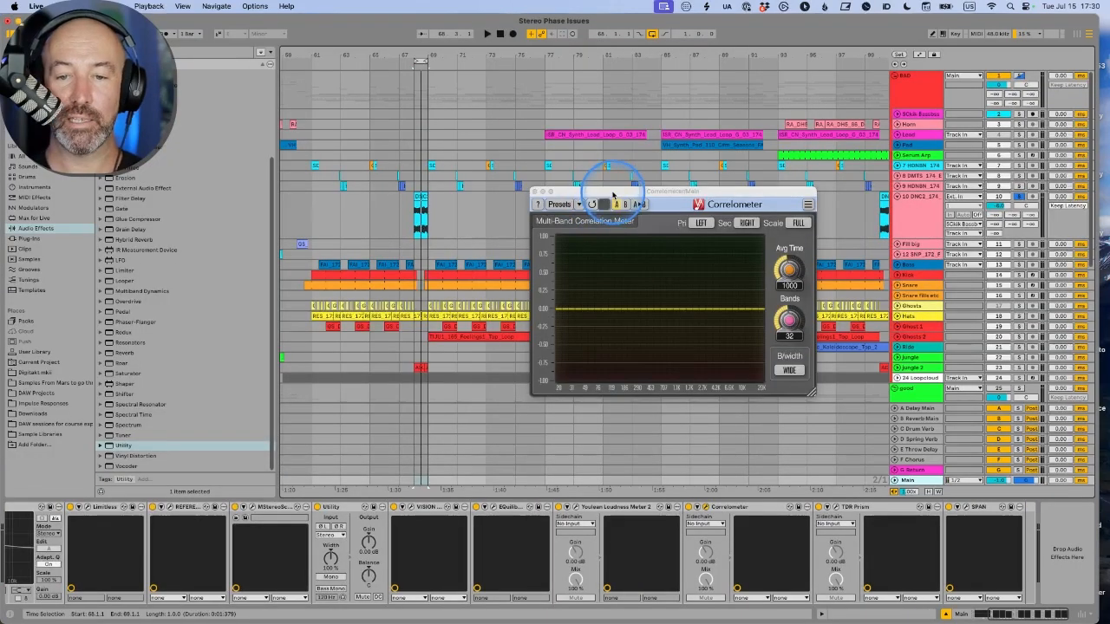
# Examine the loop's per-band phase correlation in Correlometer and its spectrum in TDR Prism during playback
pyautogui.moveTo(607, 190); pyautogui.dragTo(487, 160)
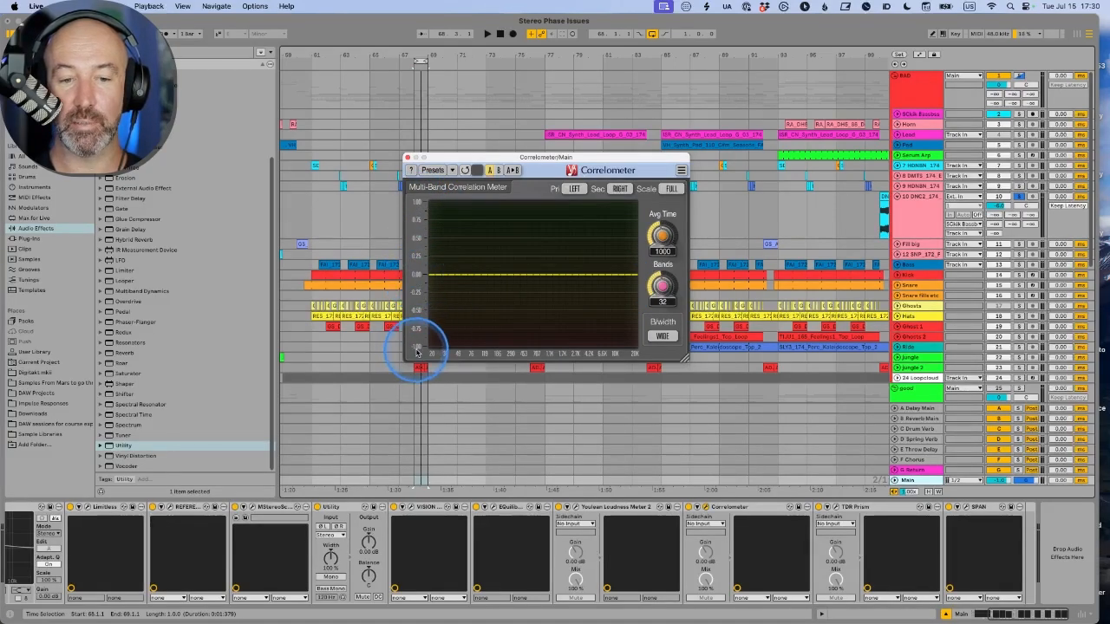
pyautogui.press('space')
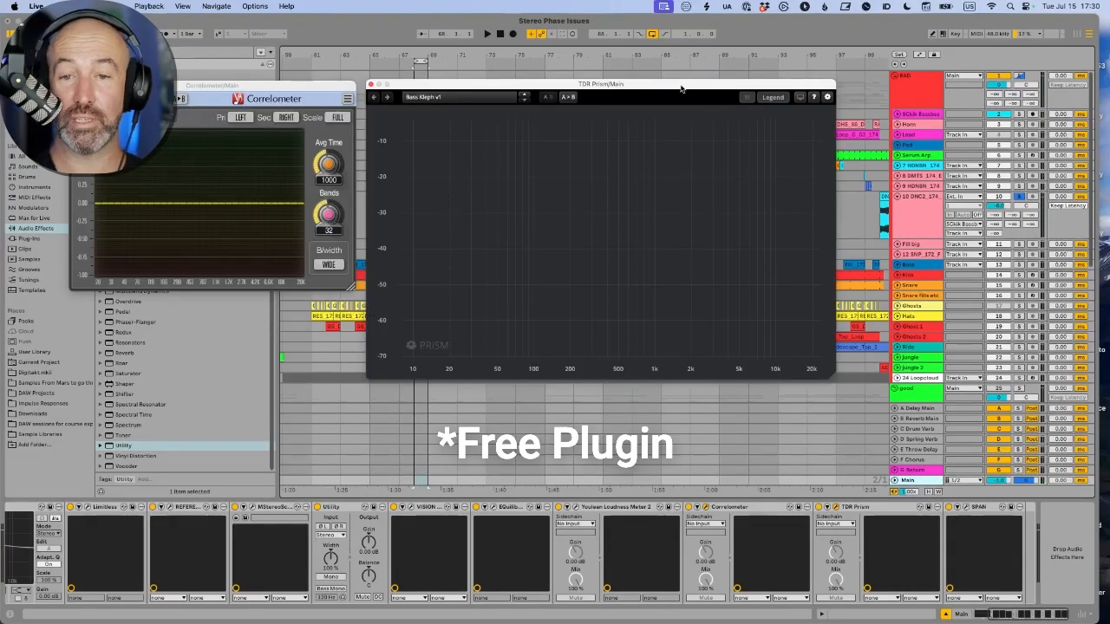
pyautogui.press('space')
pyautogui.press('space')
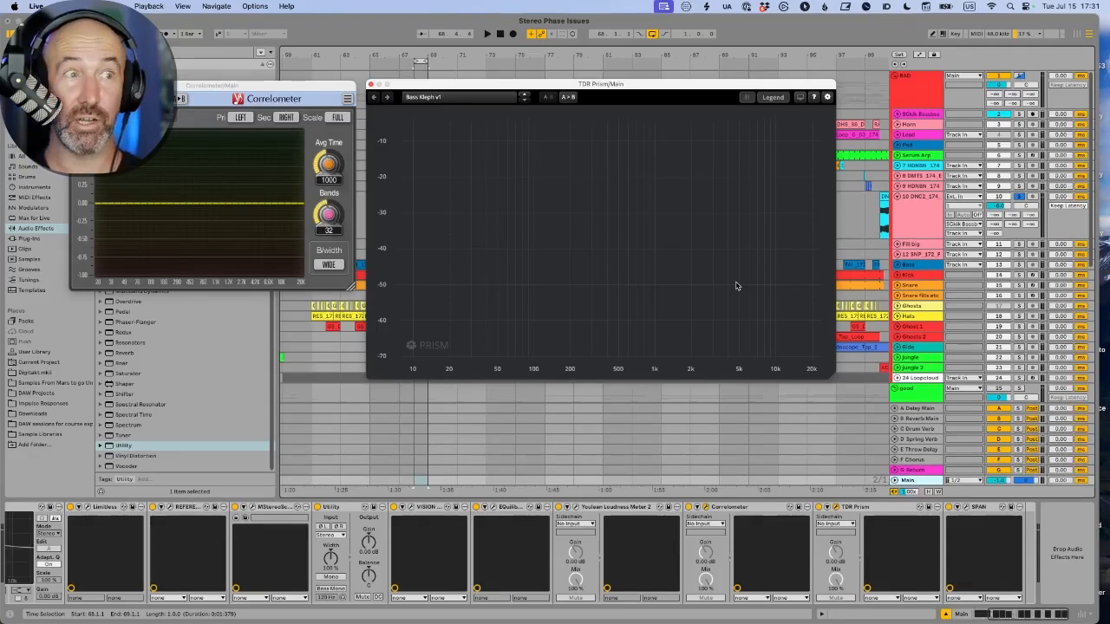
# Play the loop through SPAN on the Main track, examine its Correlation Meter, and move the analyzer windows apart
pyautogui.moveTo(529, 76); pyautogui.dragTo(535, 73)
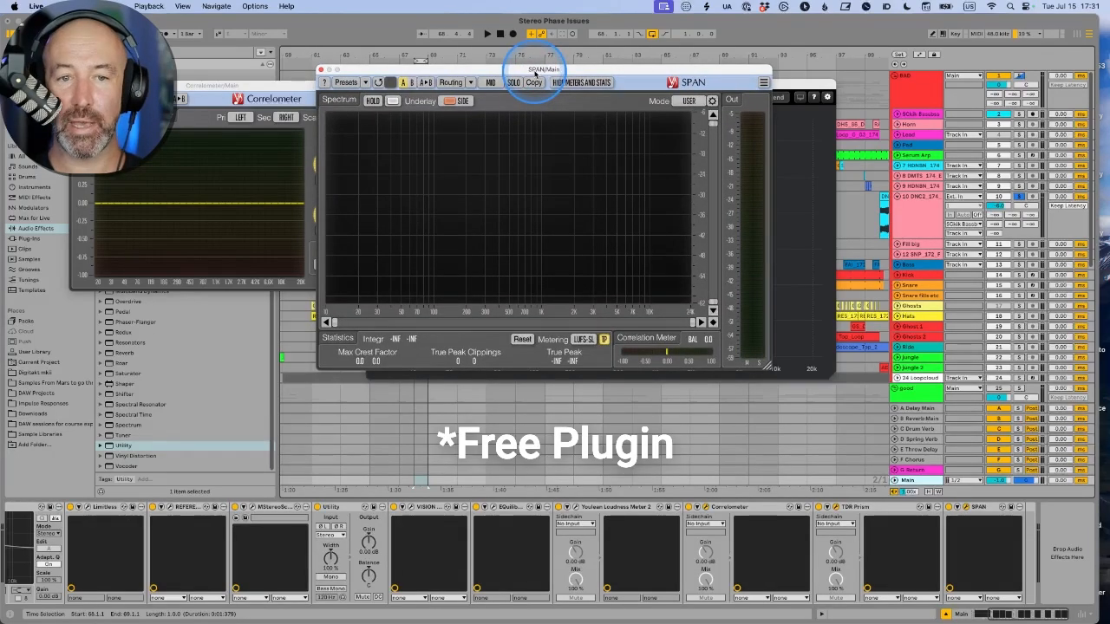
pyautogui.press('space')
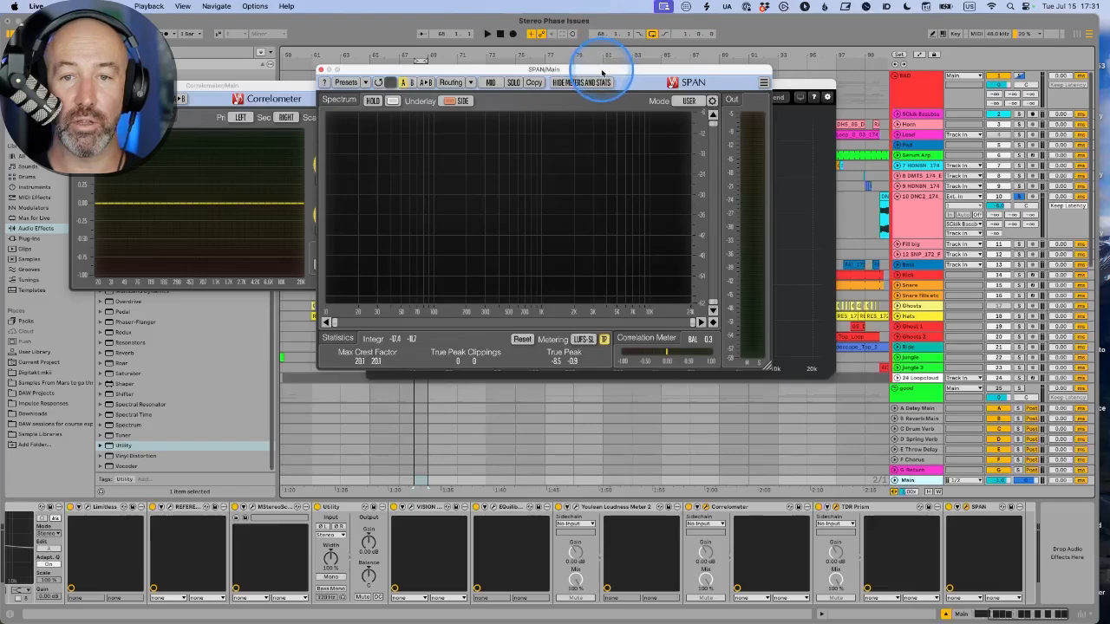
pyautogui.moveTo(602, 70); pyautogui.dragTo(821, 109)
pyautogui.moveTo(682, 90); pyautogui.dragTo(613, 45)
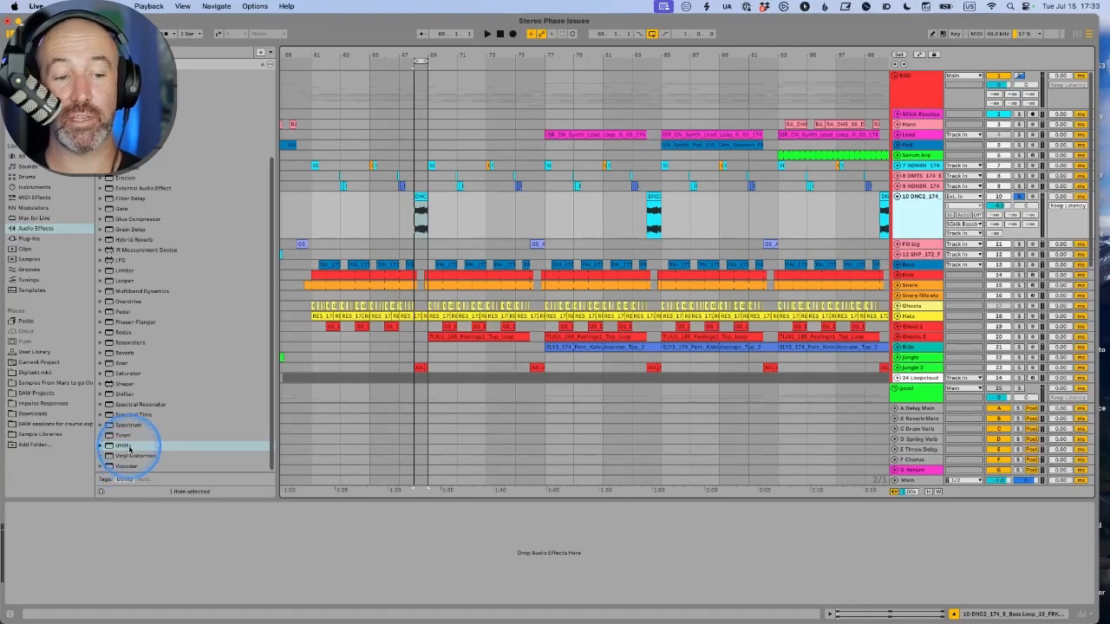
# Add a Utility effect to the 10 DNC2_174 bass loop track and bring the analyzer windows back into view
pyautogui.click(137, 444)
pyautogui.moveTo(101, 496); pyautogui.dragTo(101, 522)
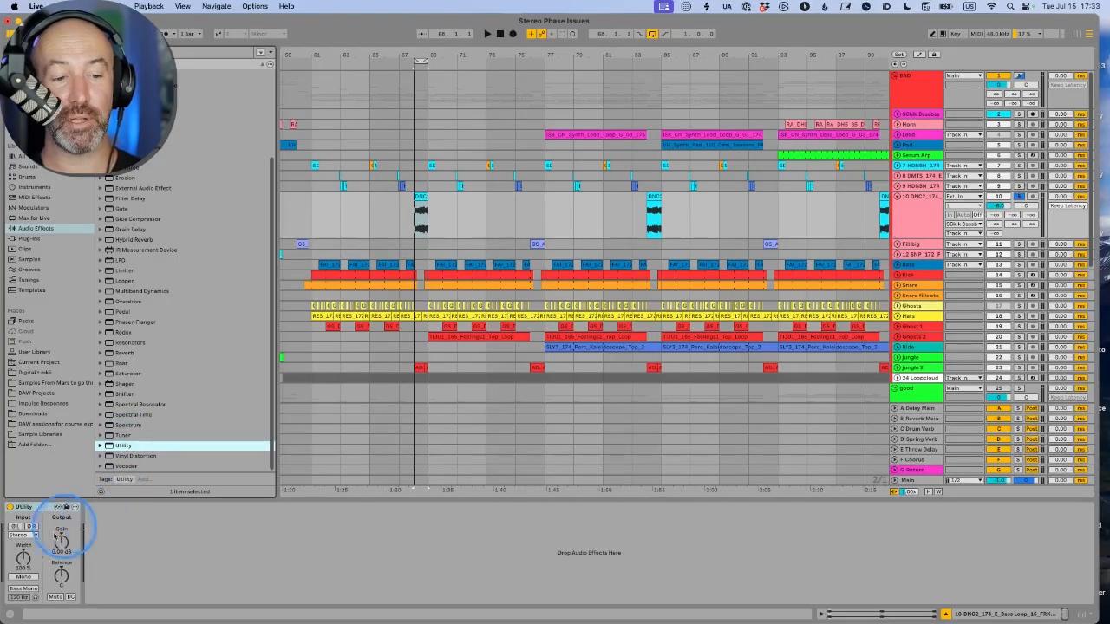
pyautogui.press('super+alt+p')
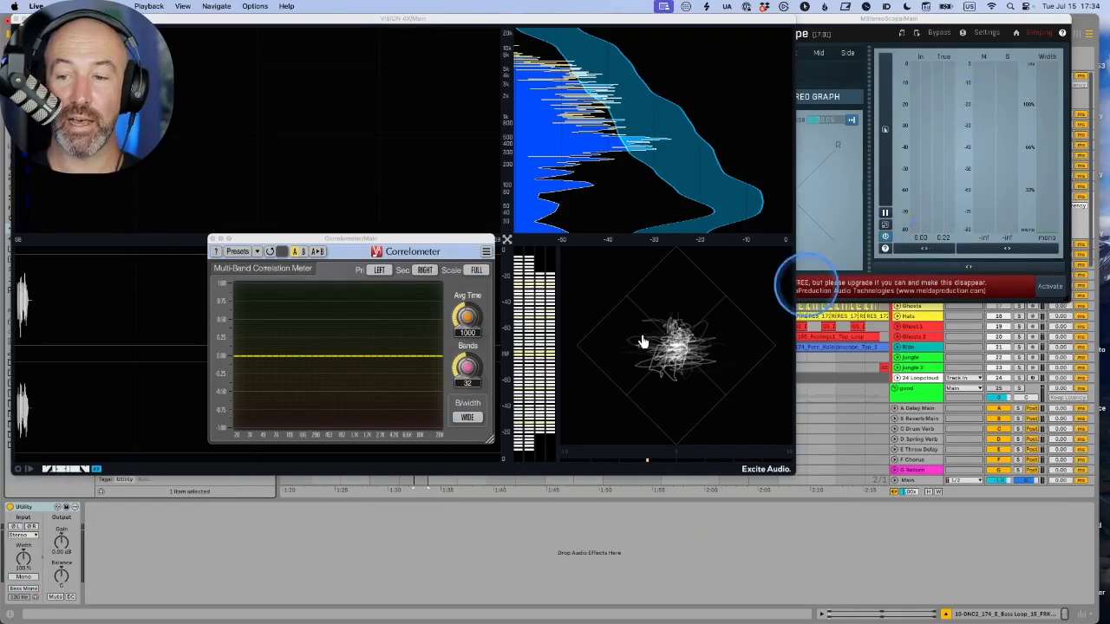
# Narrow the bass loop's Utility Width to 48 % while watching the stereo meters, and hide the analyzer windows
pyautogui.press('space')
pyautogui.moveTo(30, 560); pyautogui.dragTo(30, 589)
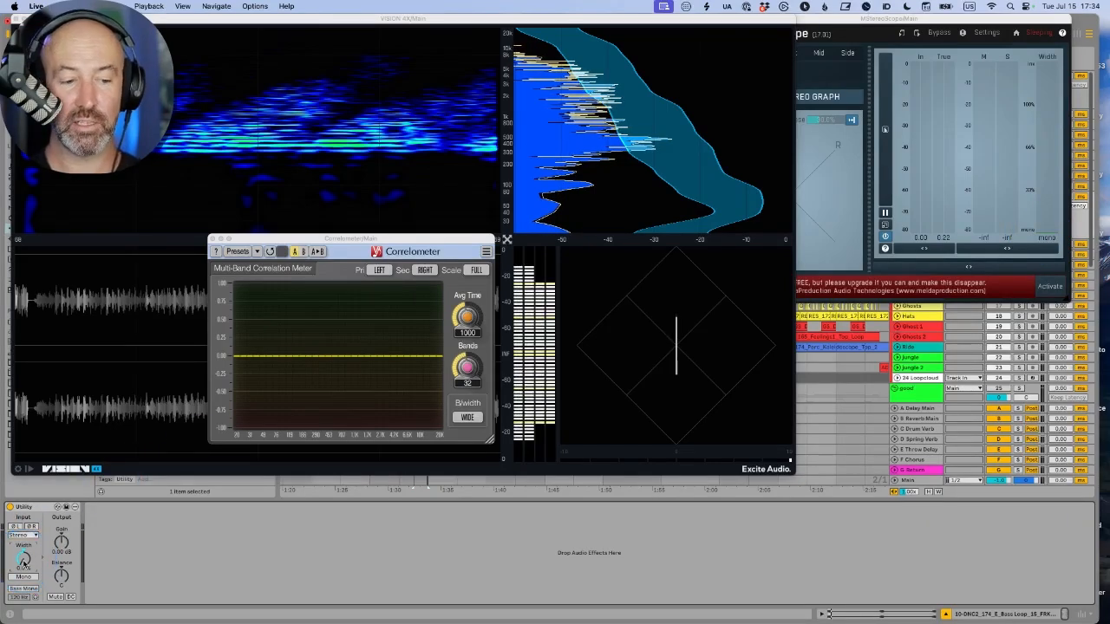
pyautogui.moveTo(24, 560); pyautogui.dragTo(23, 556)
pyautogui.press('space')
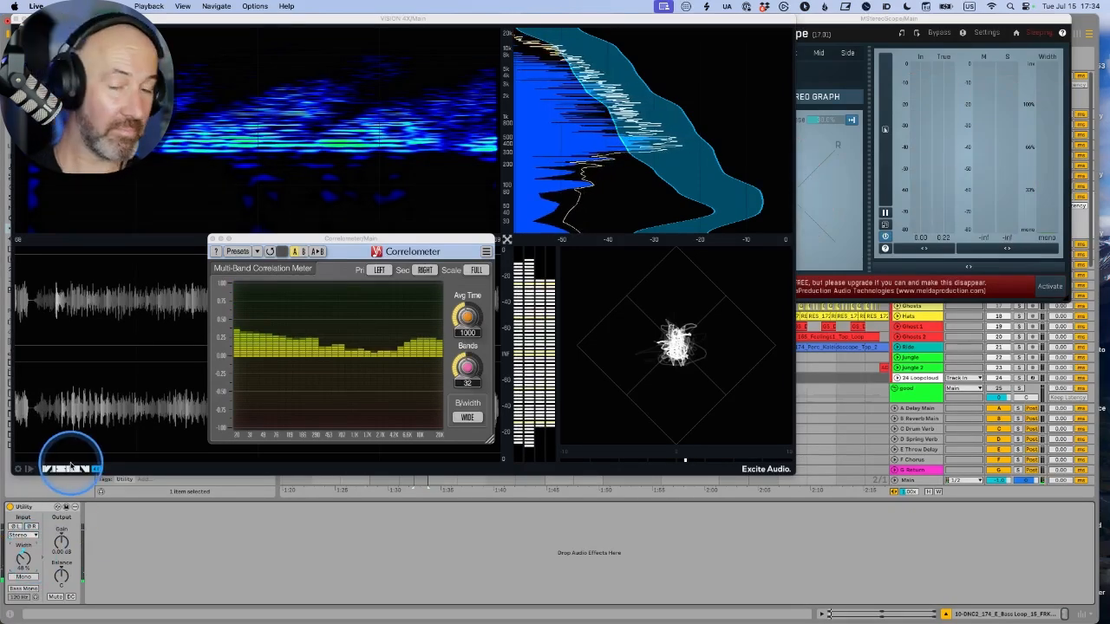
pyautogui.press('super+alt+p')
# Add a second Utility after the first on the bass loop track and toggle its Mono switch to compare mono and stereo
pyautogui.click(124, 447)
pyautogui.moveTo(124, 446); pyautogui.dragTo(118, 564)
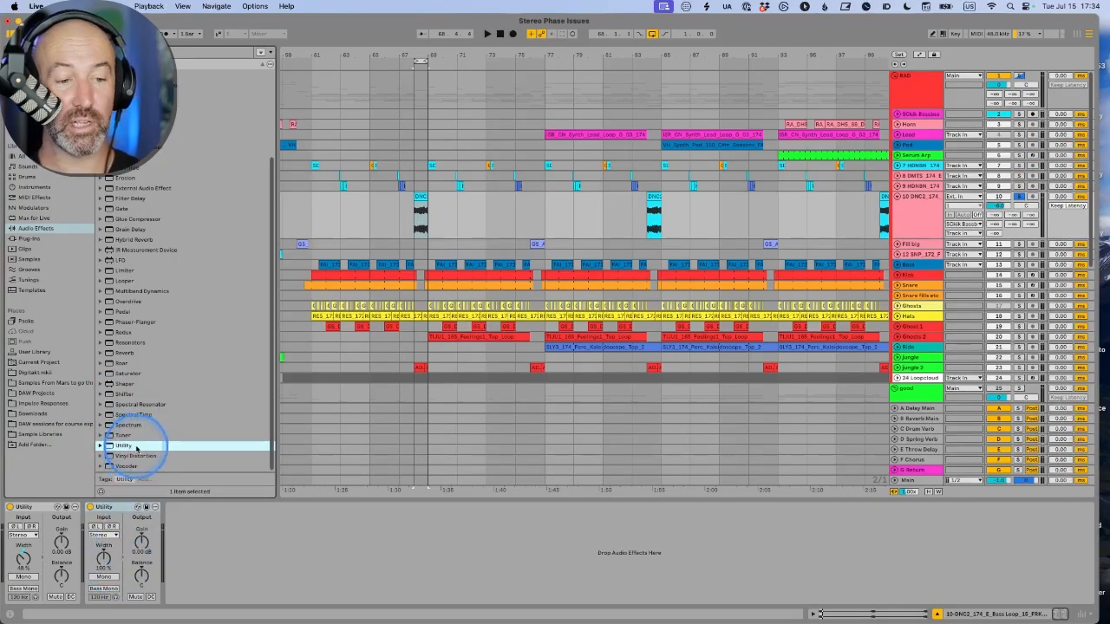
pyautogui.click(103, 576)
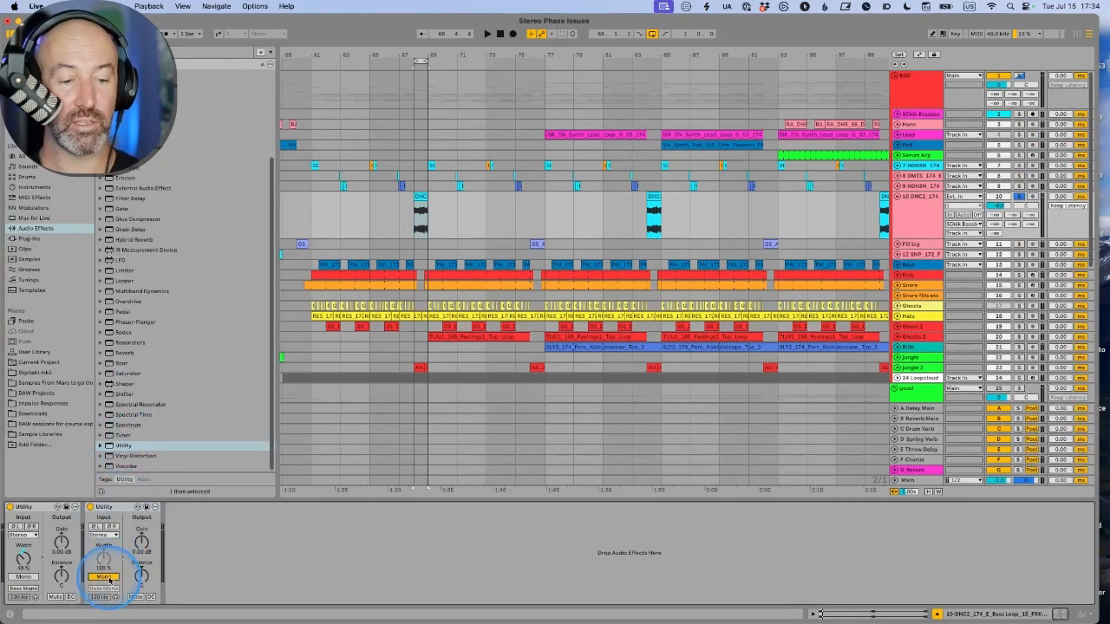
pyautogui.click(103, 576)
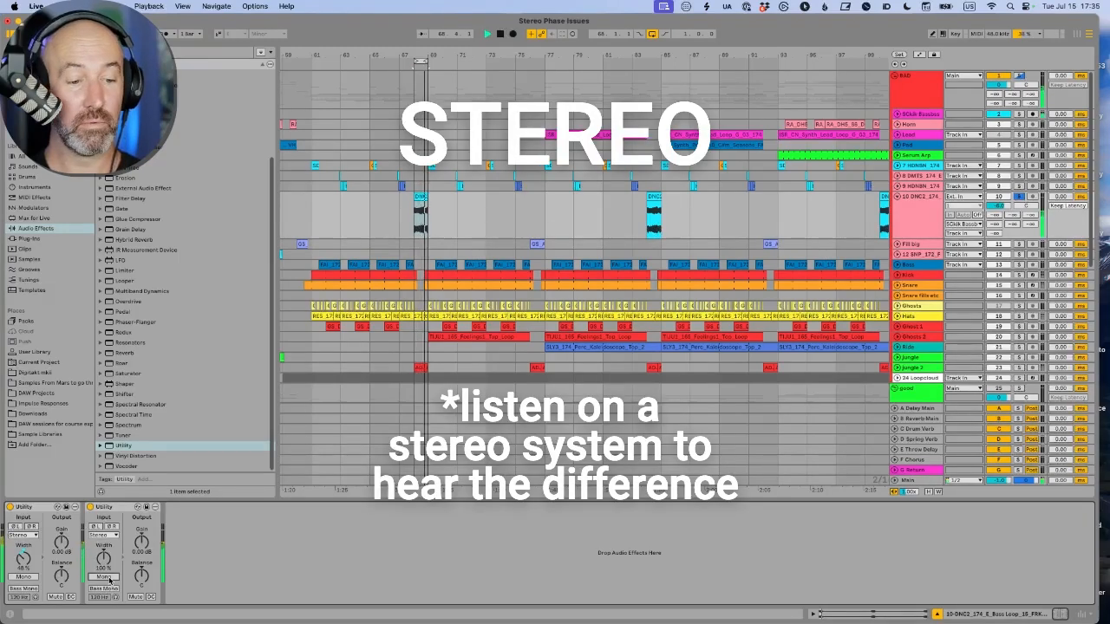
pyautogui.click(99, 578)
pyautogui.click(99, 578)
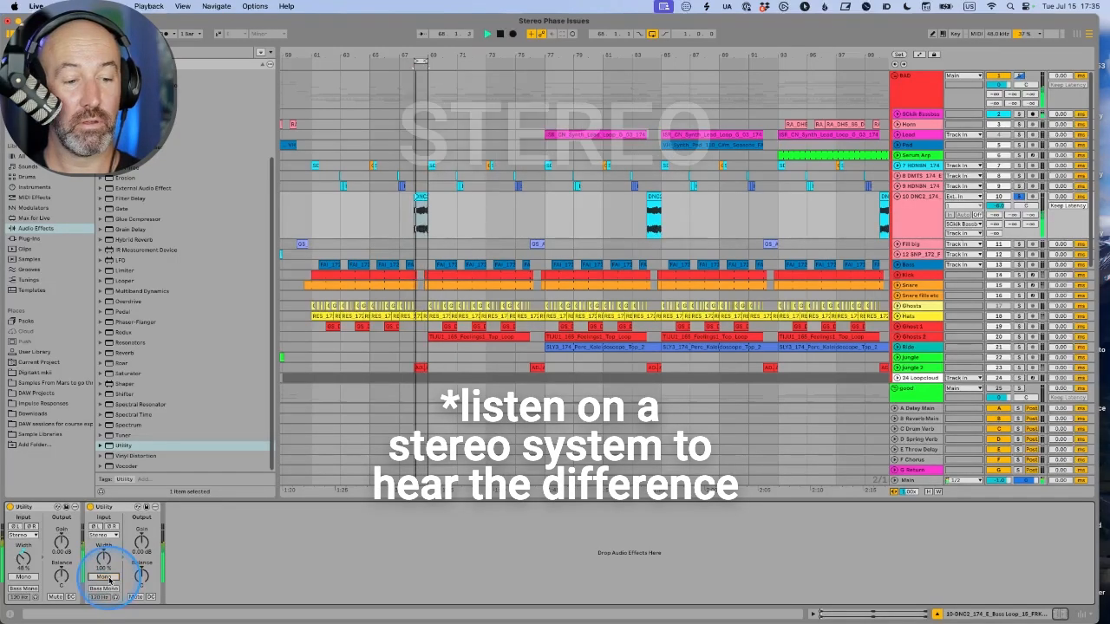
pyautogui.click(99, 578)
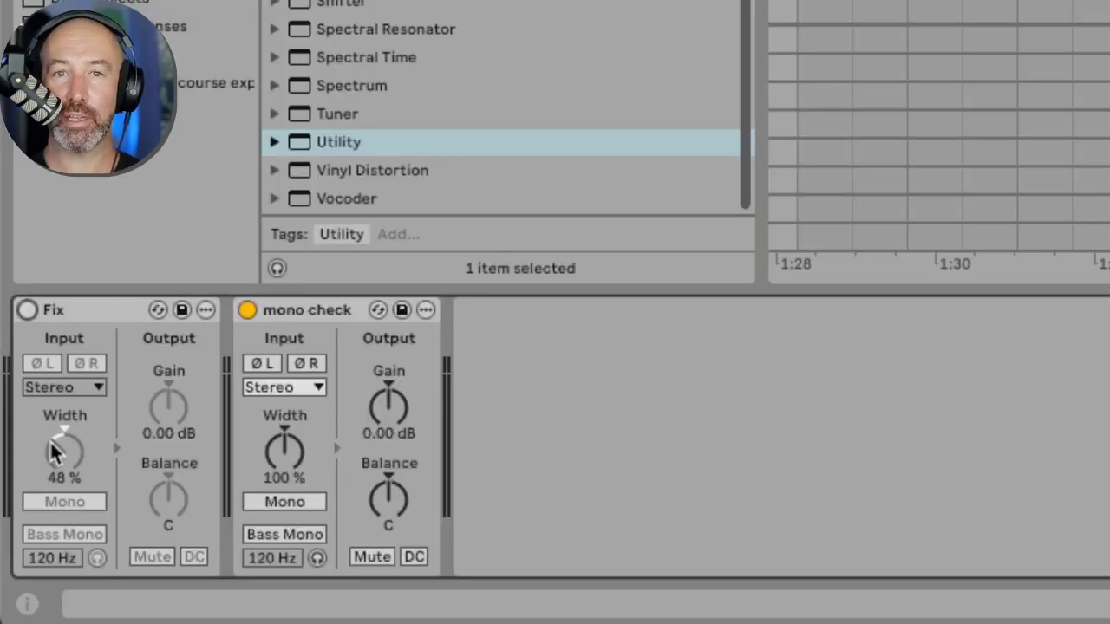
# Toggle the Fix Utility on and off to compare the bass loop, leaving the device enabled at 48 % Width
pyautogui.click(72, 443)
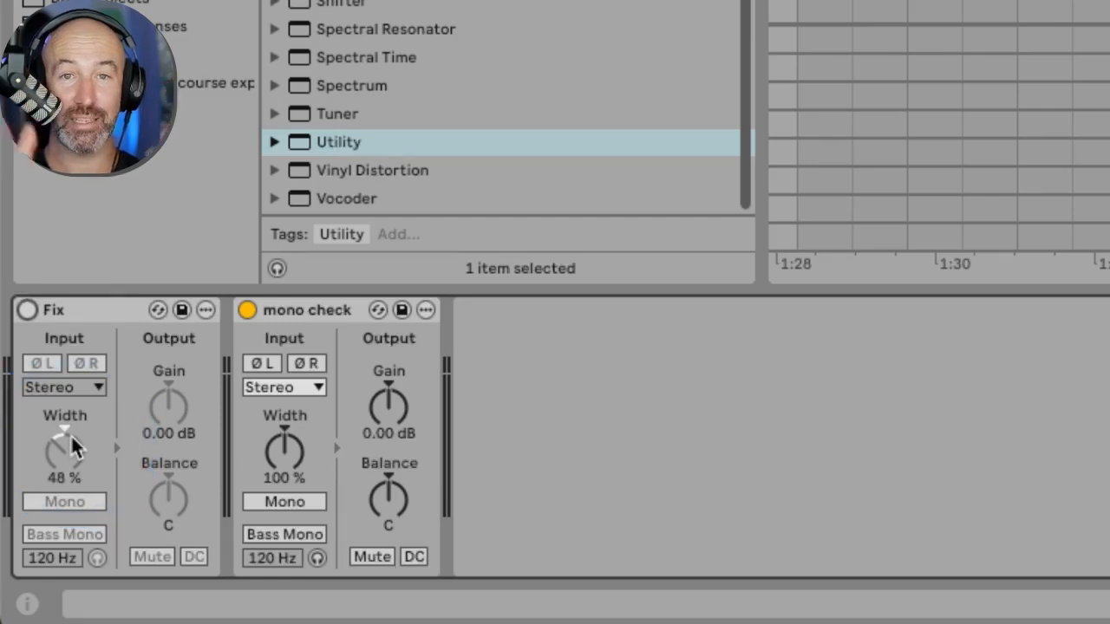
pyautogui.click(28, 312)
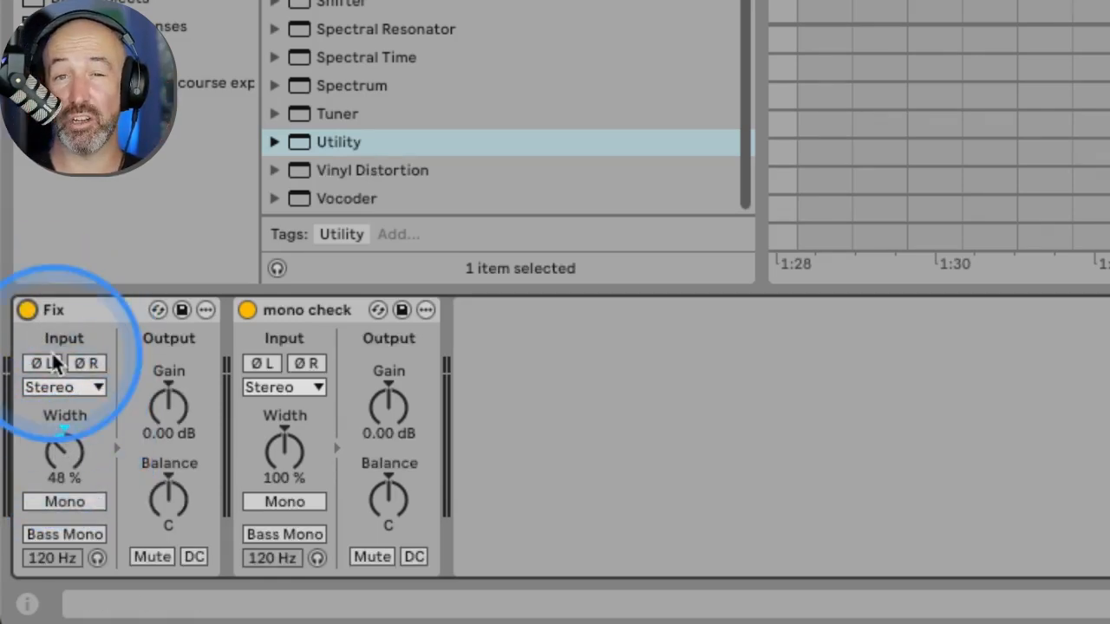
pyautogui.click(29, 310)
pyautogui.click(28, 310)
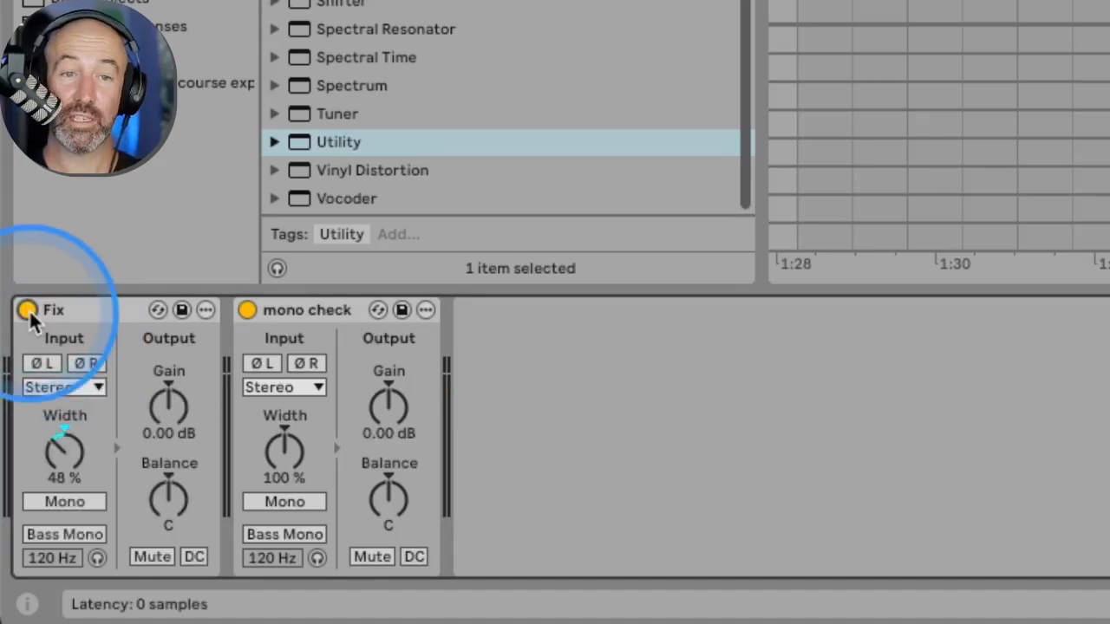
# Raise the Fix Utility's Gain to 7.00 dB and narrow its Width to 28 % on the bass loop
pyautogui.click(169, 405)
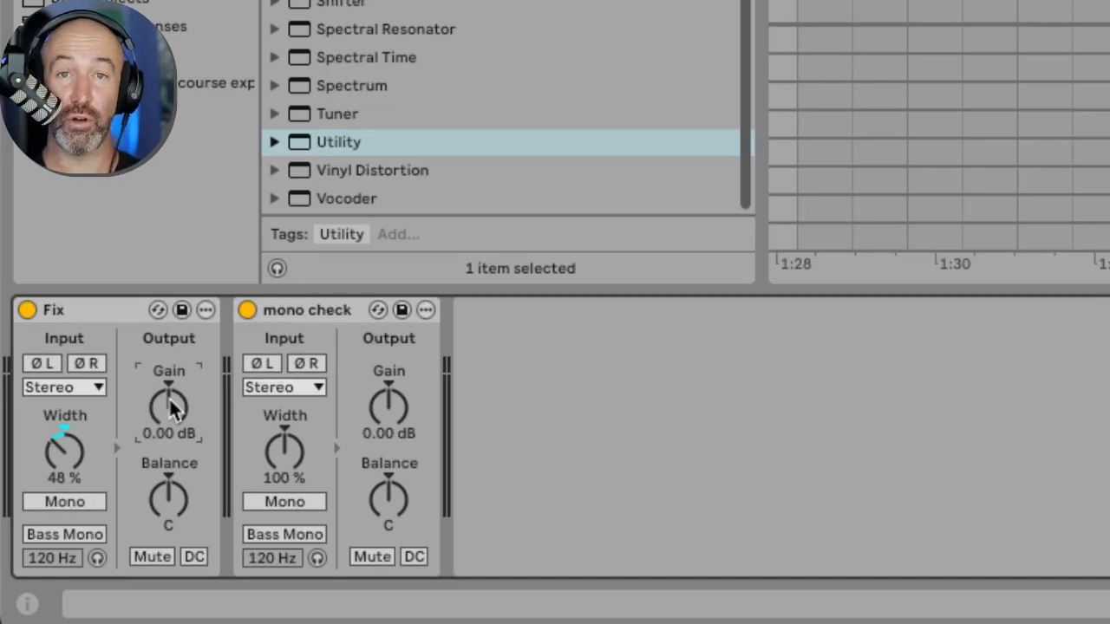
pyautogui.press('Up')
pyautogui.press('Up')
pyautogui.press('Up')
pyautogui.press('Up')
pyautogui.press('Up')
pyautogui.press('Up')
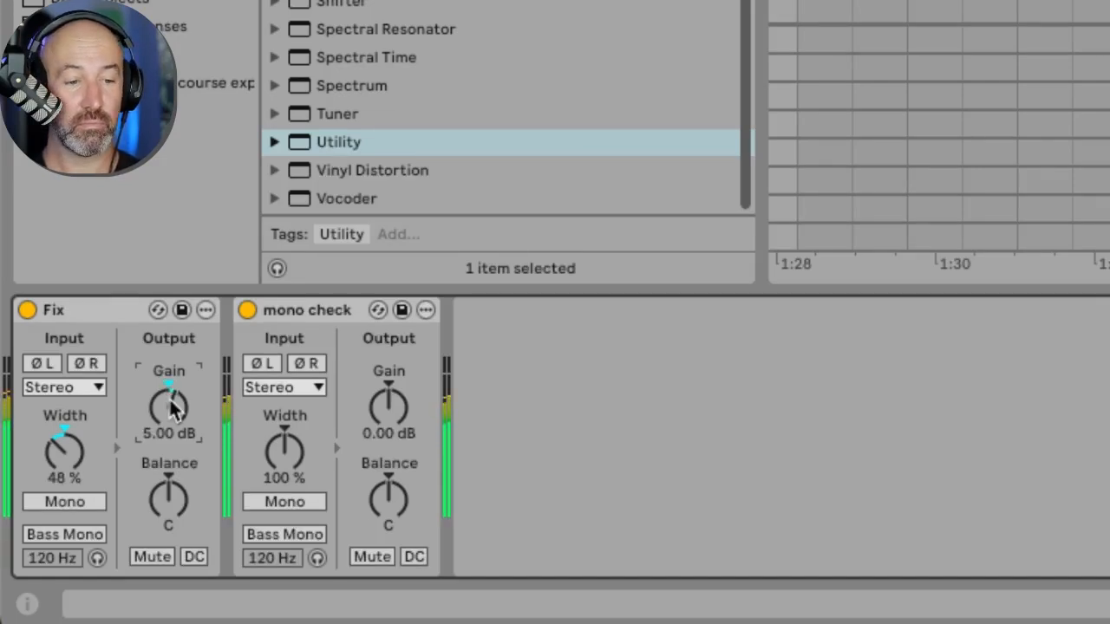
pyautogui.click(63, 459)
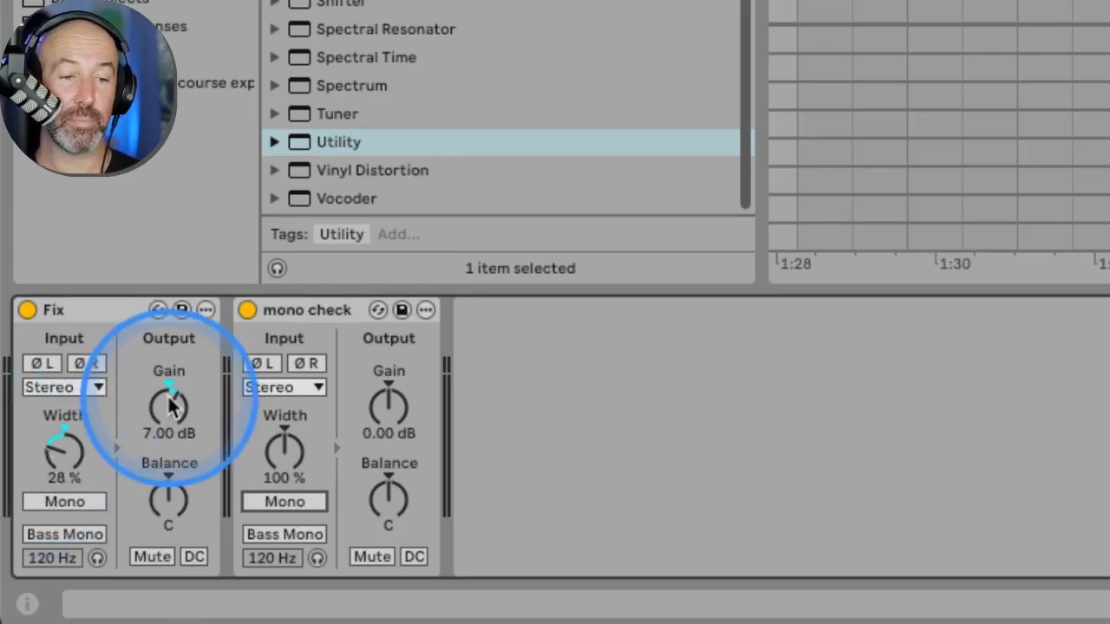
# Play the bass loop and bypass then re-enable the Fix Utility to compare the sound in stereo
pyautogui.press('space')
pyautogui.click(27, 311)
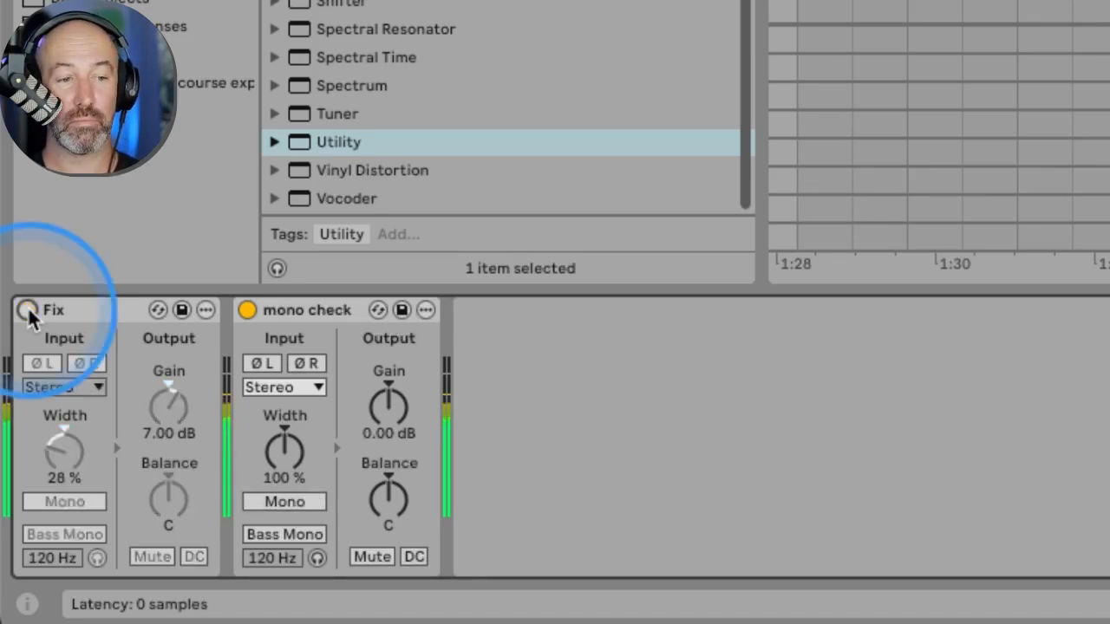
pyautogui.click(27, 311)
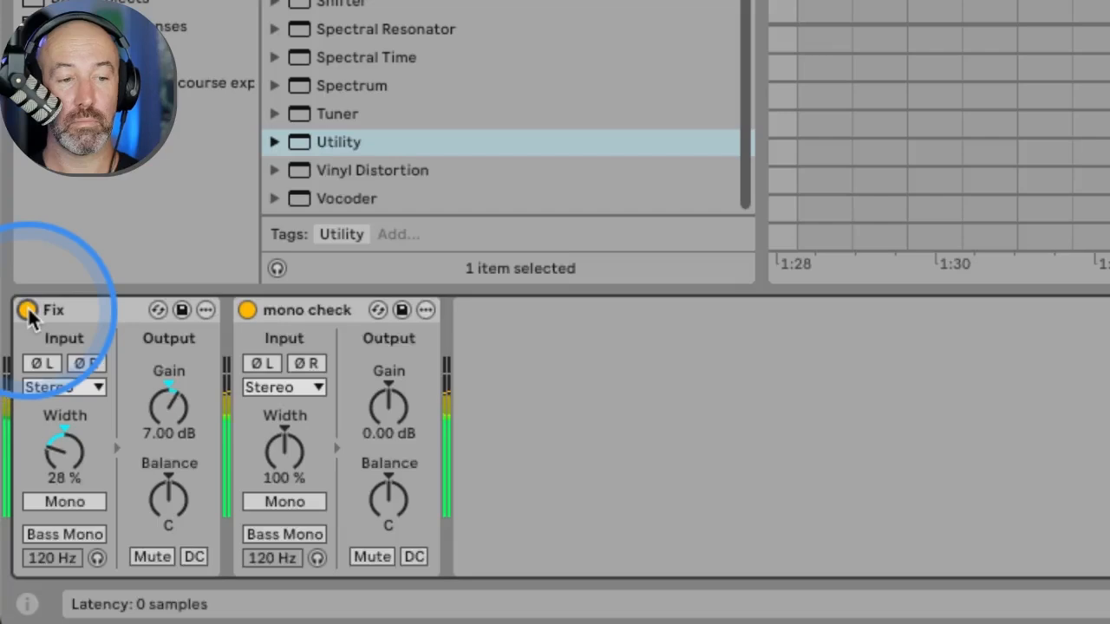
# Turn on Mono in the mono check Utility and toggle the Fix device to compare the bass loop in mono
pyautogui.click(290, 502)
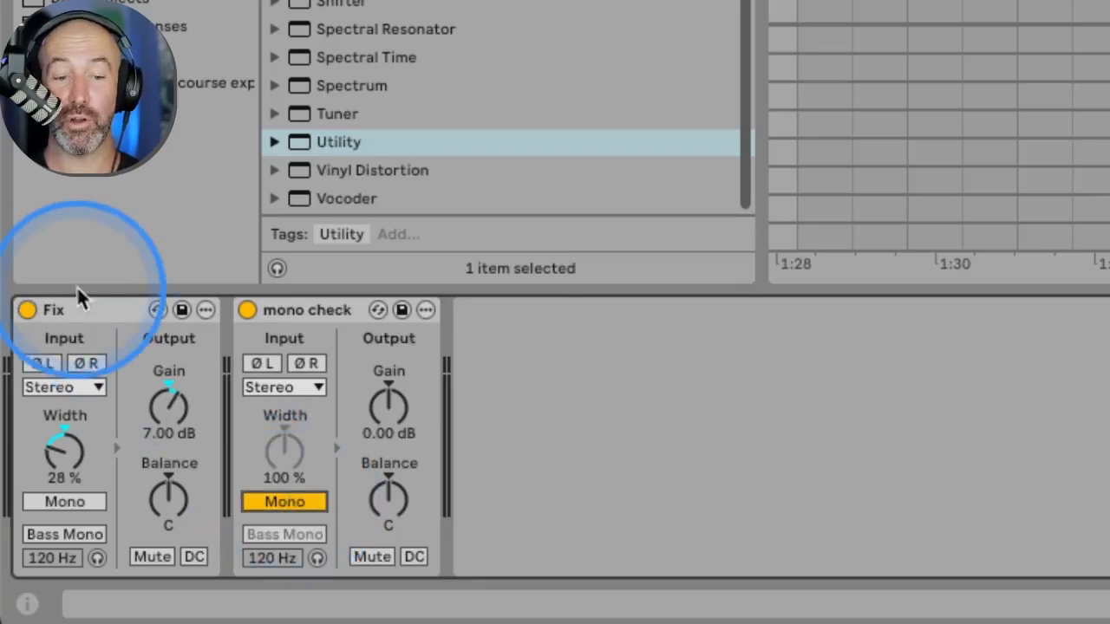
pyautogui.click(28, 310)
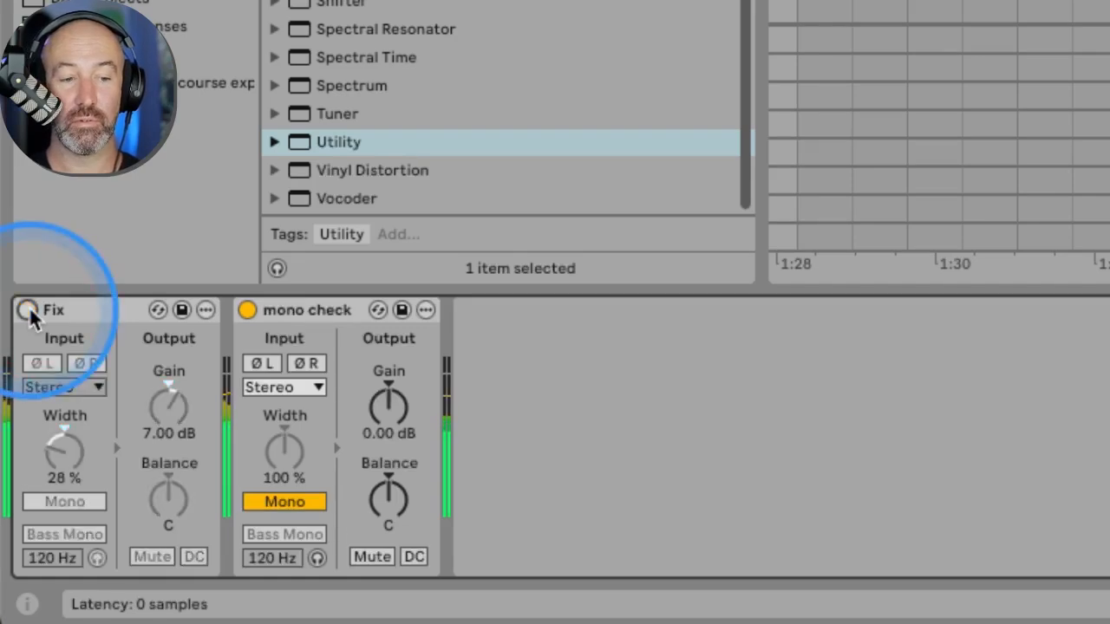
pyautogui.click(28, 311)
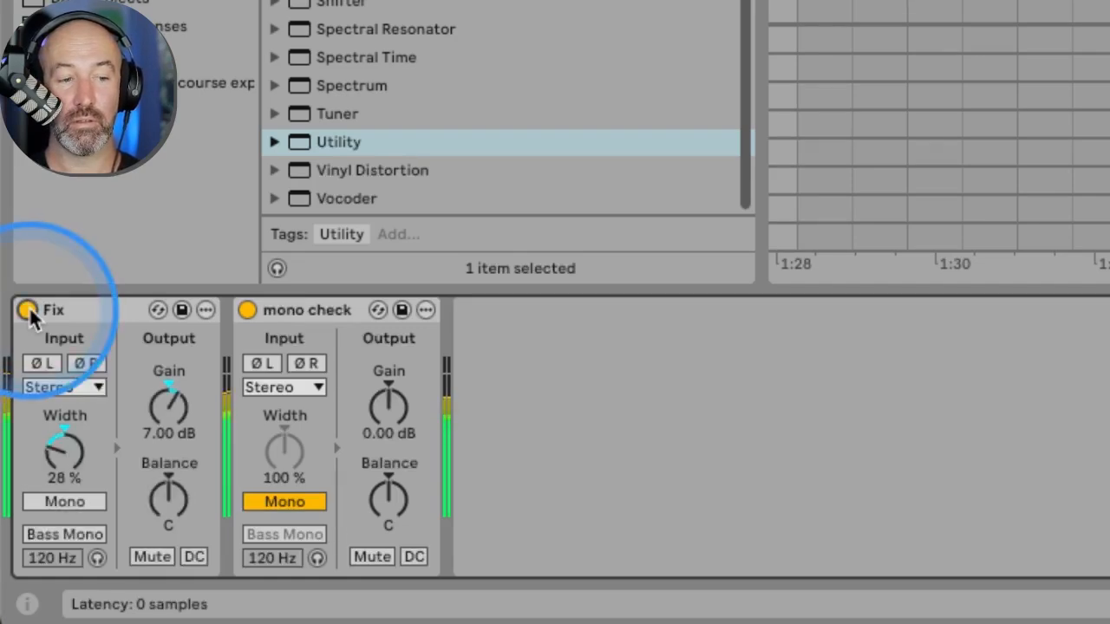
pyautogui.click(27, 311)
# Turn off Mono in the mono check Utility, bypass that device, and re-enable the Fix Utility
pyautogui.click(268, 500)
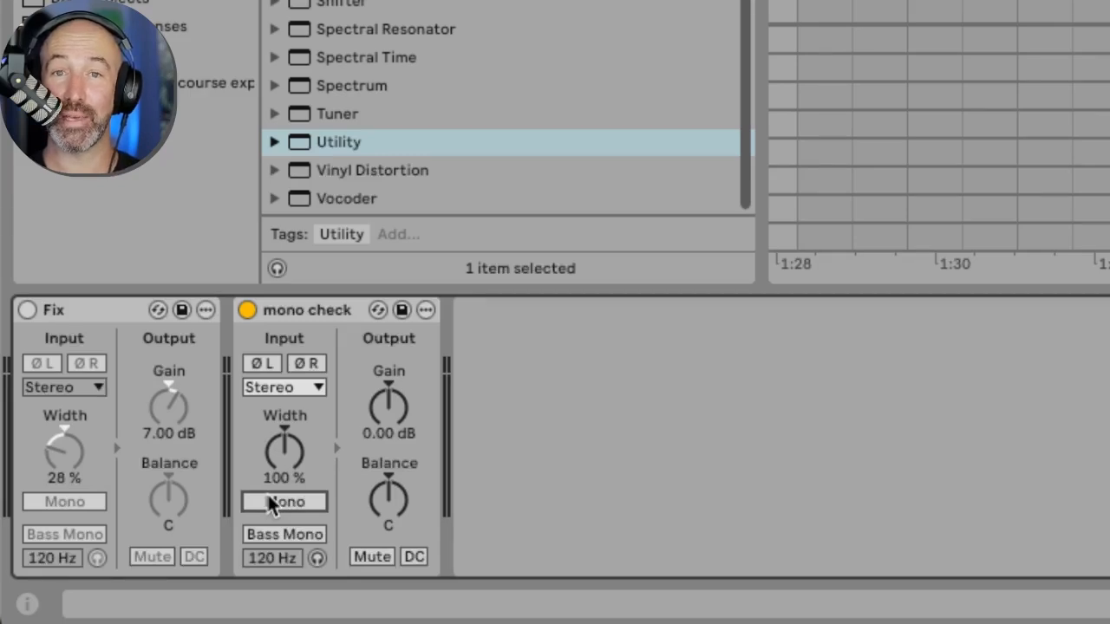
pyautogui.click(247, 309)
pyautogui.click(26, 309)
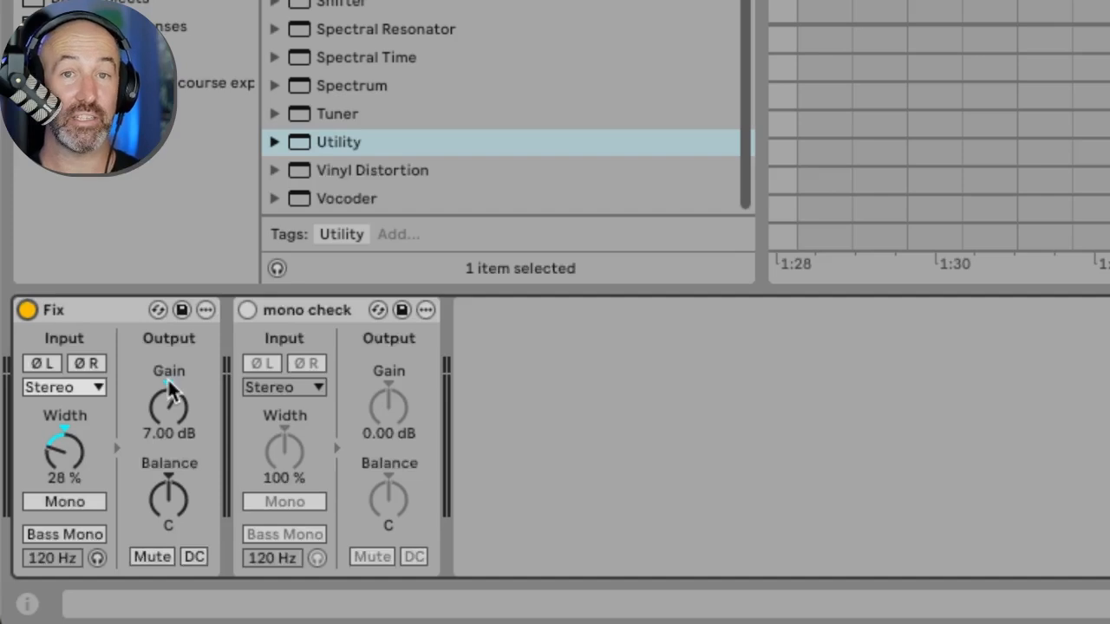
# Reset the Fix Utility's Gain to 0.00 dB and reduce its Width to 0.0 %
pyautogui.click(168, 382)
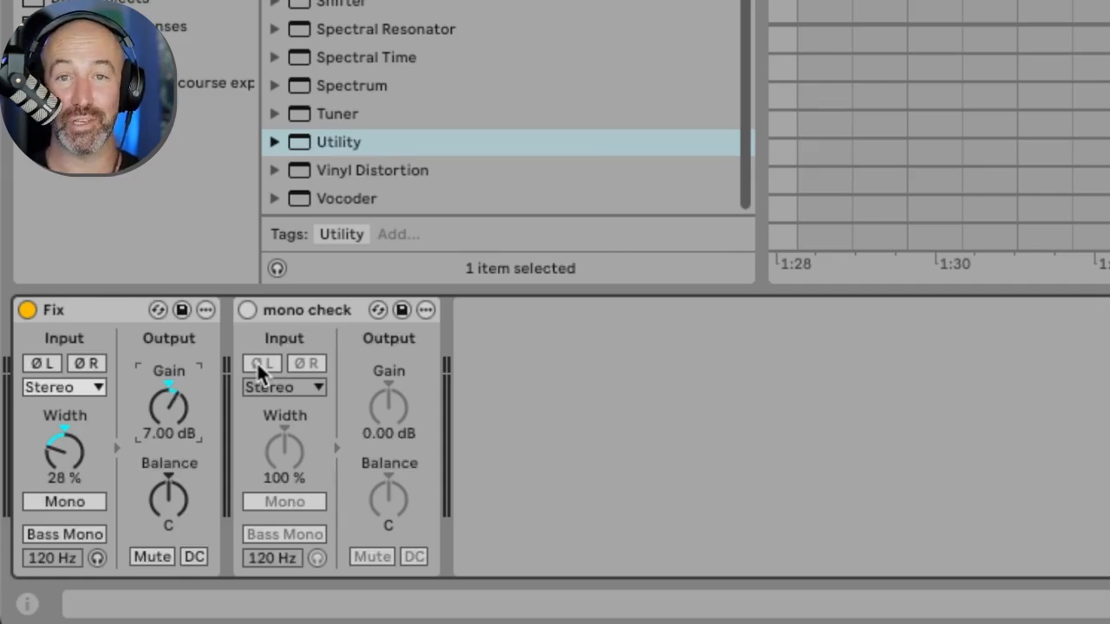
pyautogui.doubleClick(168, 406)
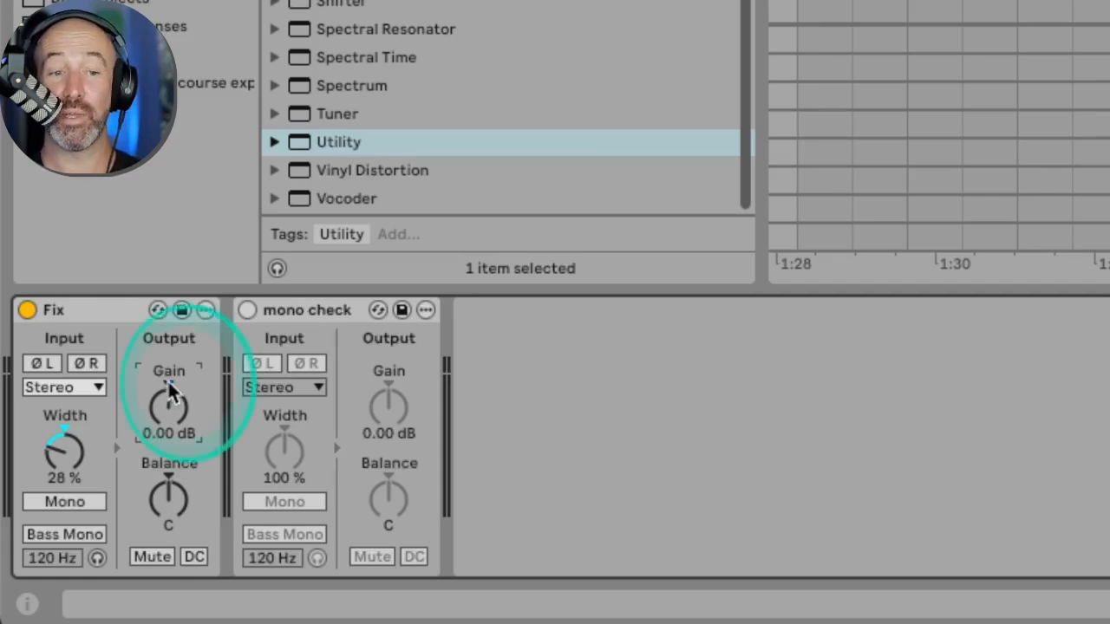
pyautogui.click(62, 433)
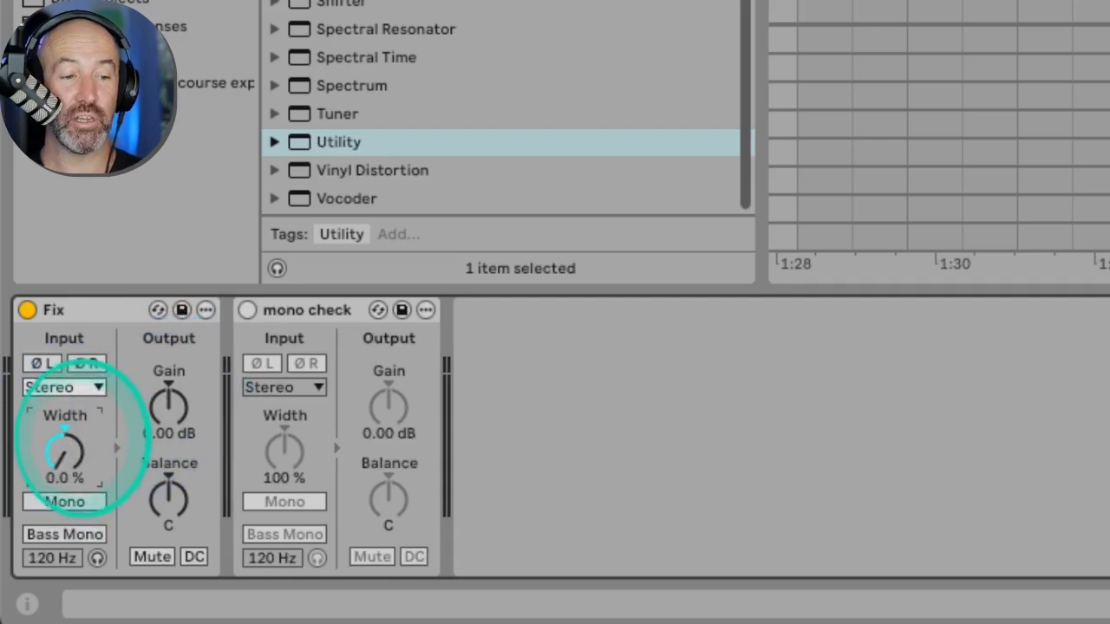